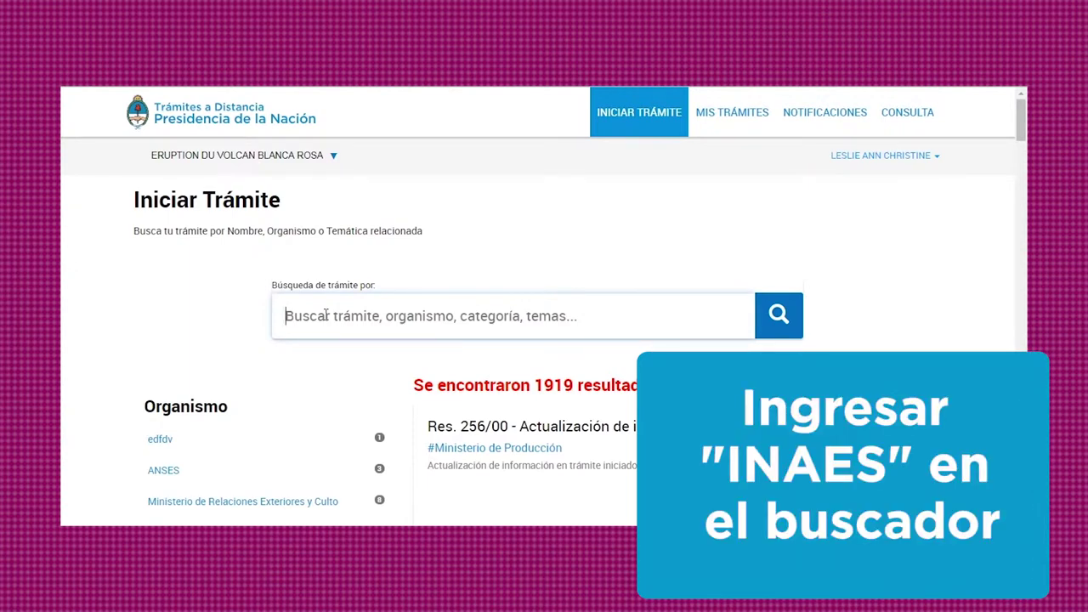
# - Search the procedures for "inaes" and read the details of Presentación de documentación de Asamblea Ordinaria - Cooperativas (Previa a la Asamblea)
pyautogui.write('inaes')
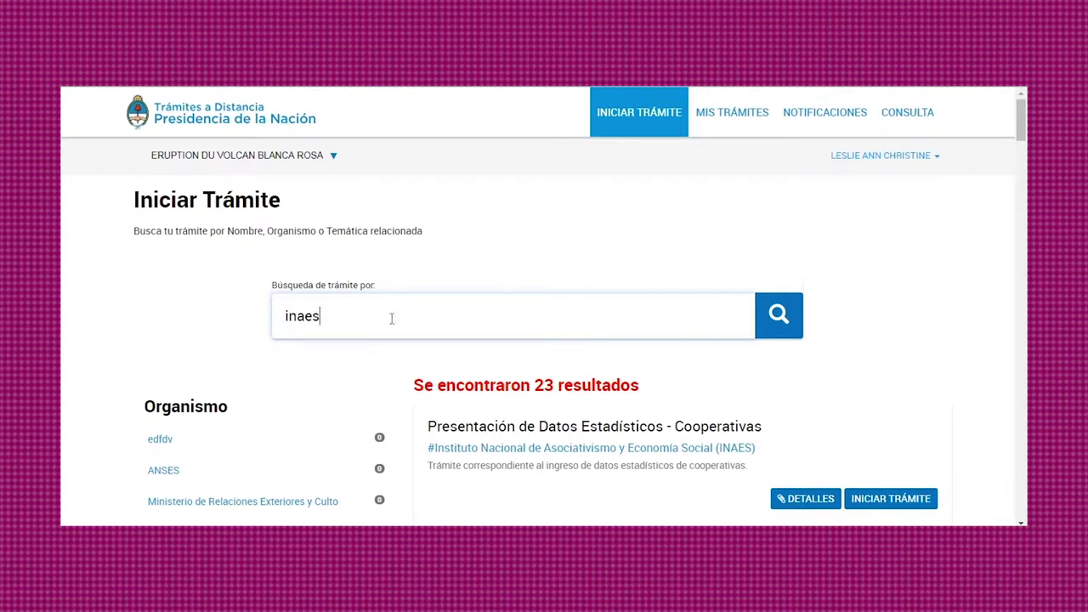
pyautogui.scroll(-10, 392, 318)
pyautogui.moveTo(427, 287); pyautogui.dragTo(770, 333)
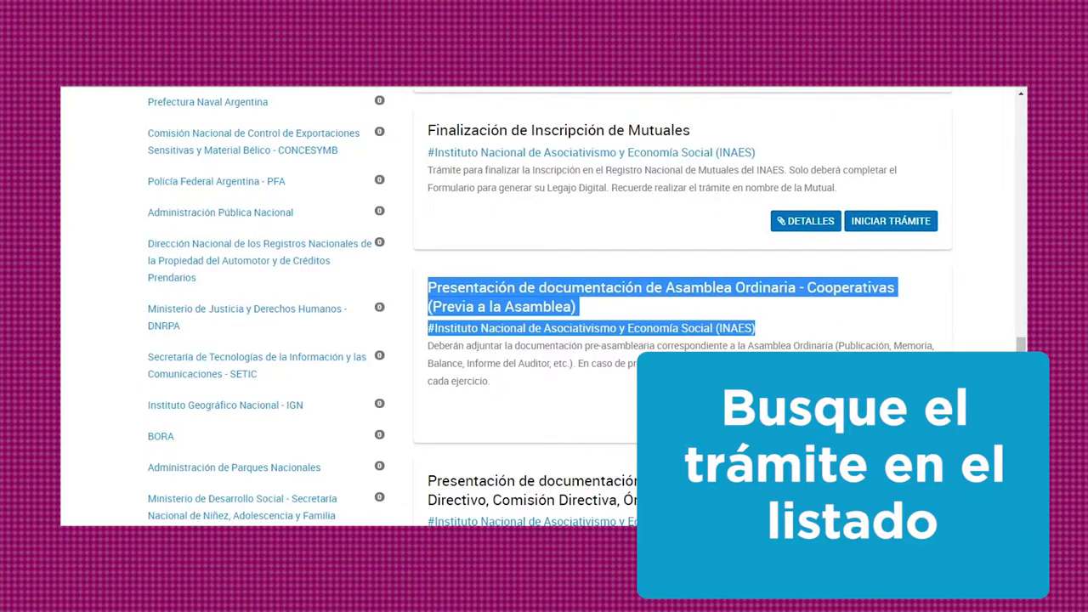
pyautogui.click(708, 415)
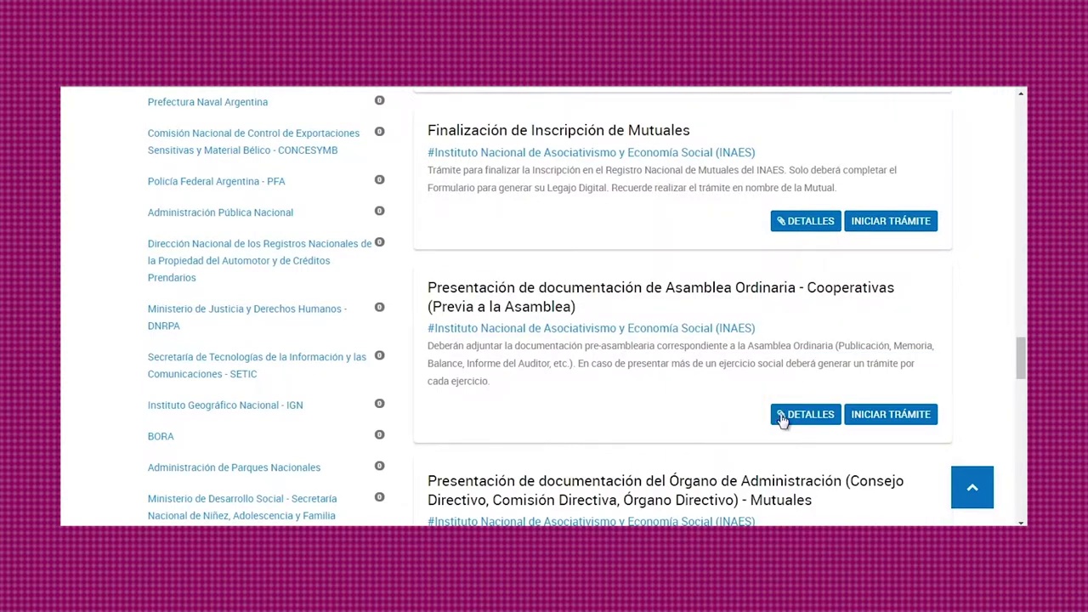
pyautogui.click(795, 418)
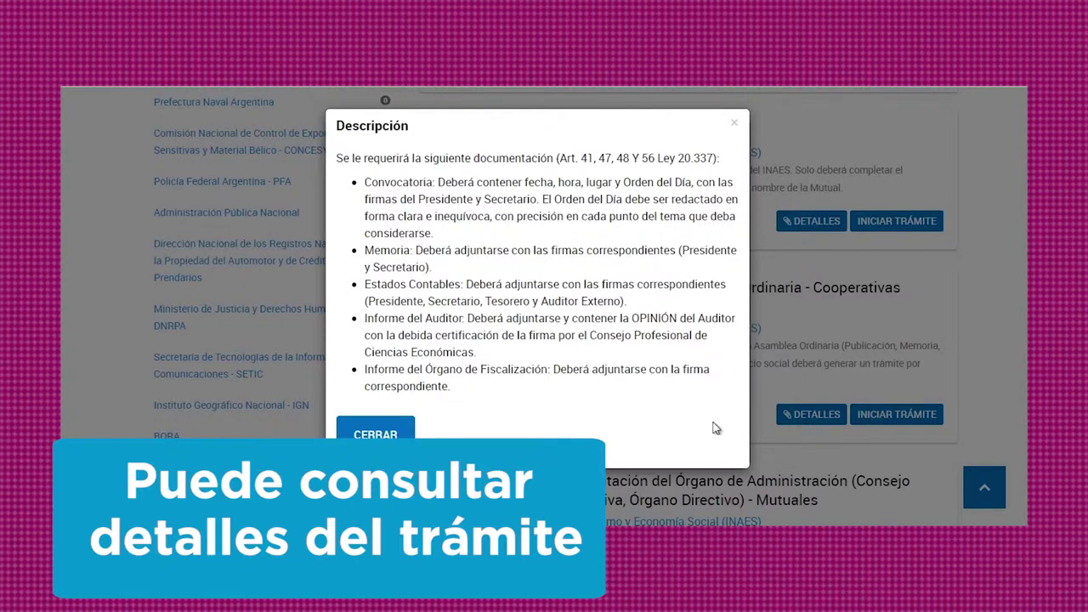
pyautogui.click(376, 436)
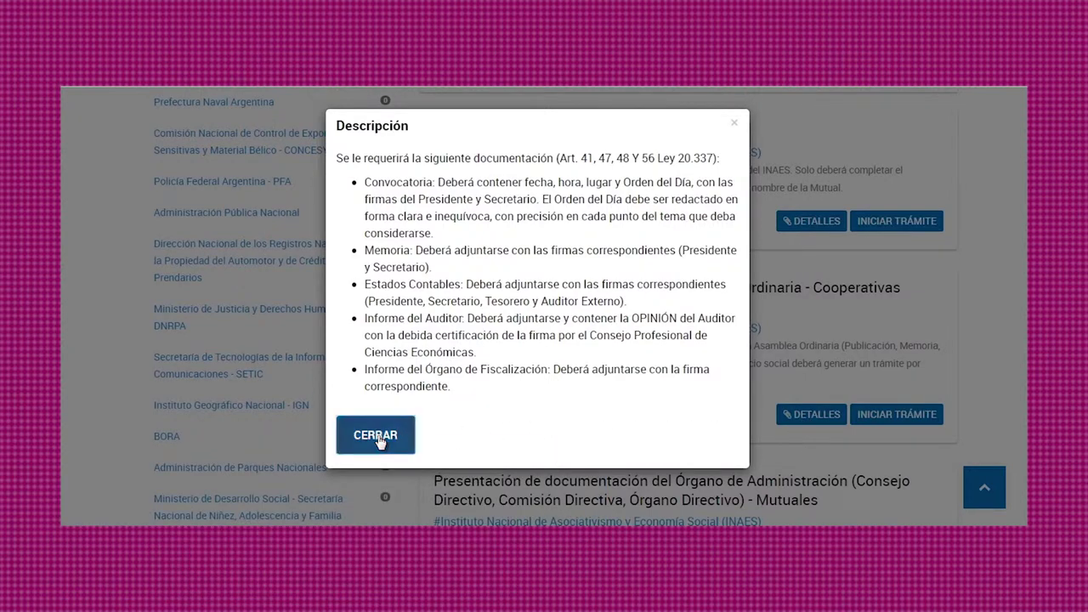
# - Start the Asamblea Ordinaria - Cooperativas (Previa a la Asamblea) procedure and continue past the applicant and representative data
pyautogui.click(891, 416)
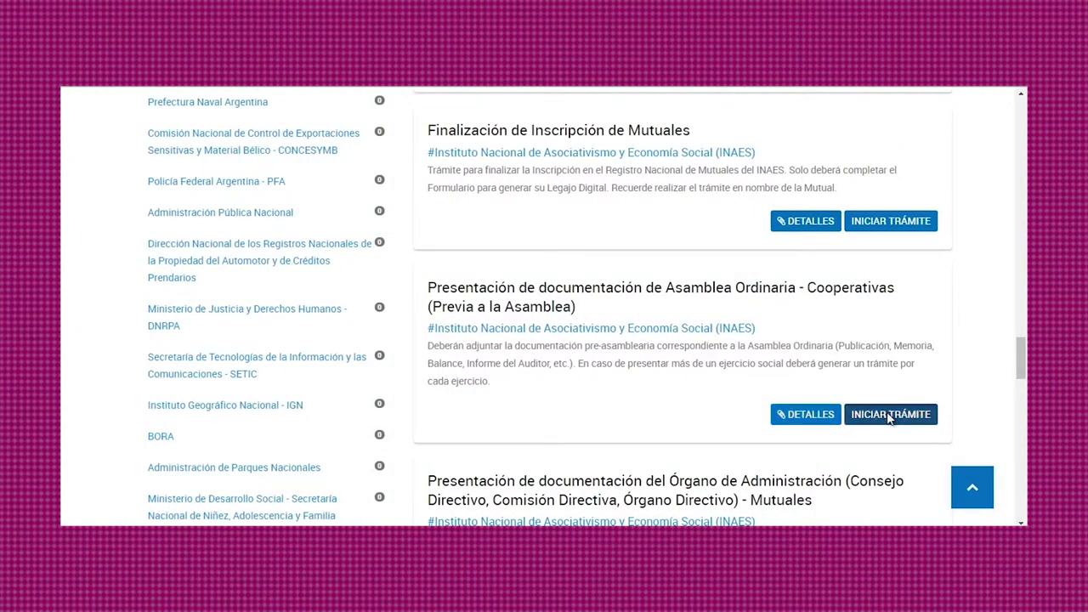
pyautogui.scroll(-3, 790, 404)
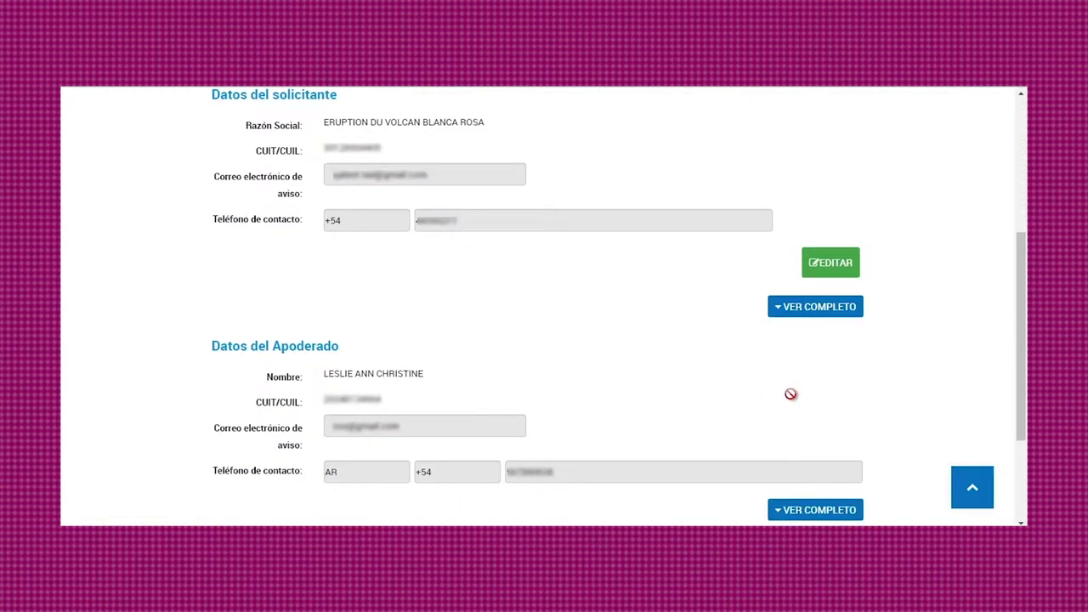
pyautogui.scroll(-2, 790, 393)
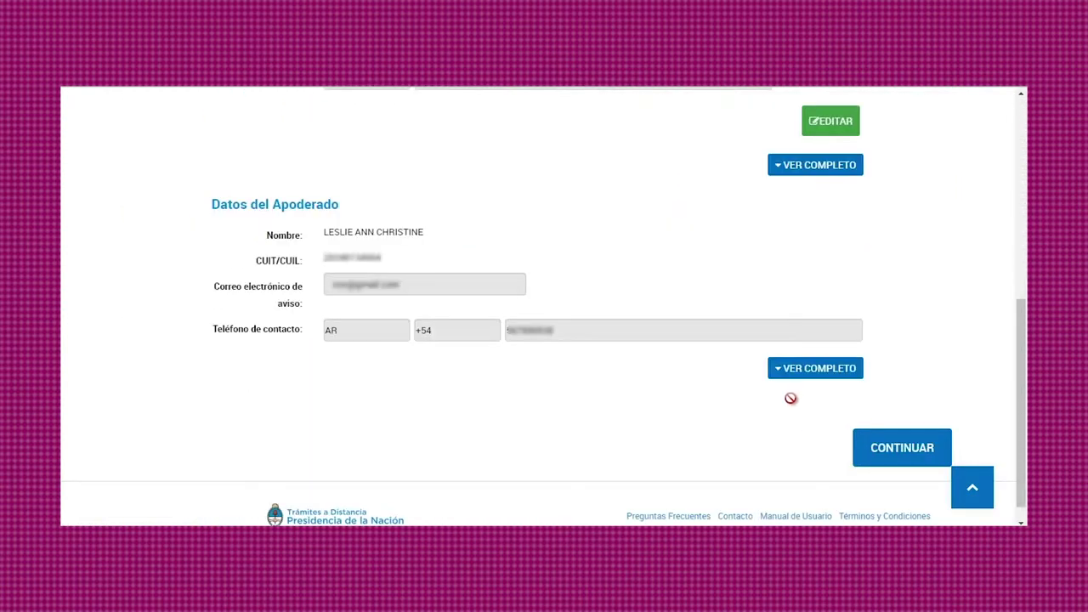
pyautogui.click(881, 451)
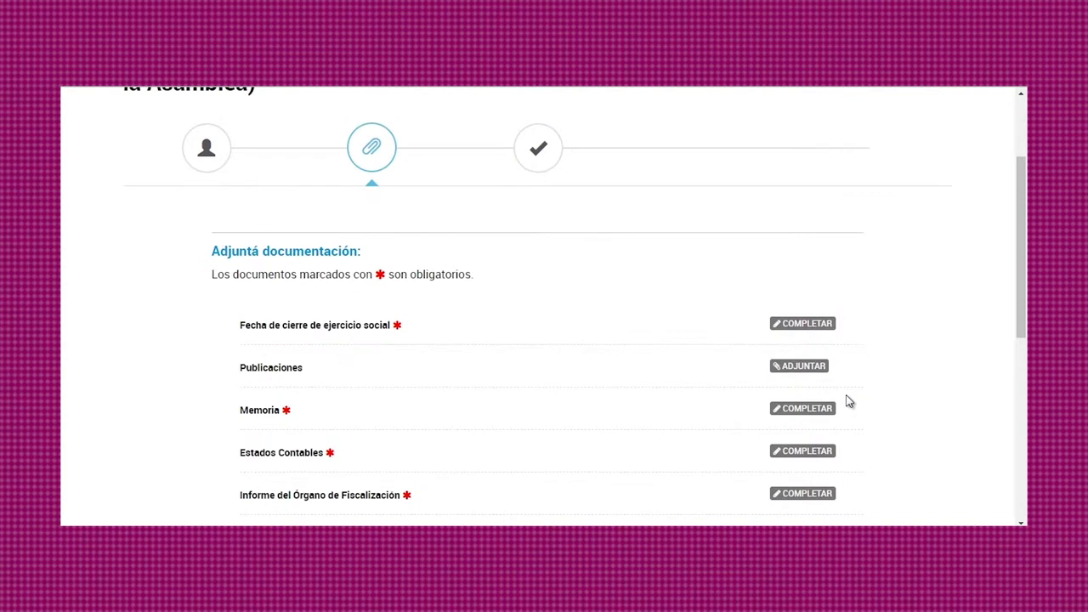
# - Complete Fecha de cierre de ejercicio social with closing date 28/02/2019 and assembly date 14 March 2019, and save the form
pyautogui.moveTo(187, 274); pyautogui.dragTo(595, 293)
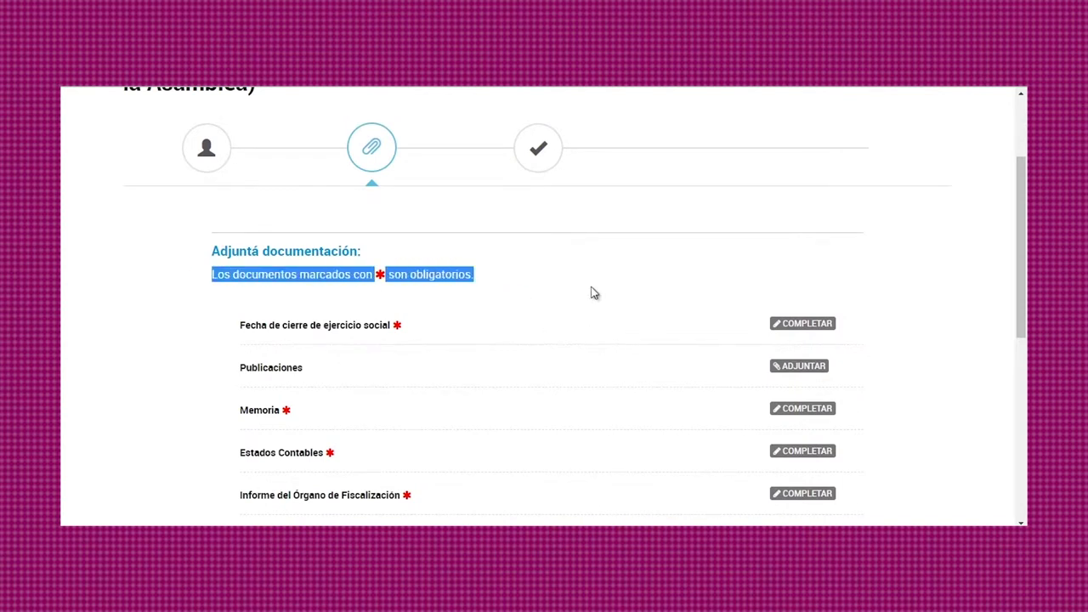
pyautogui.click(627, 308)
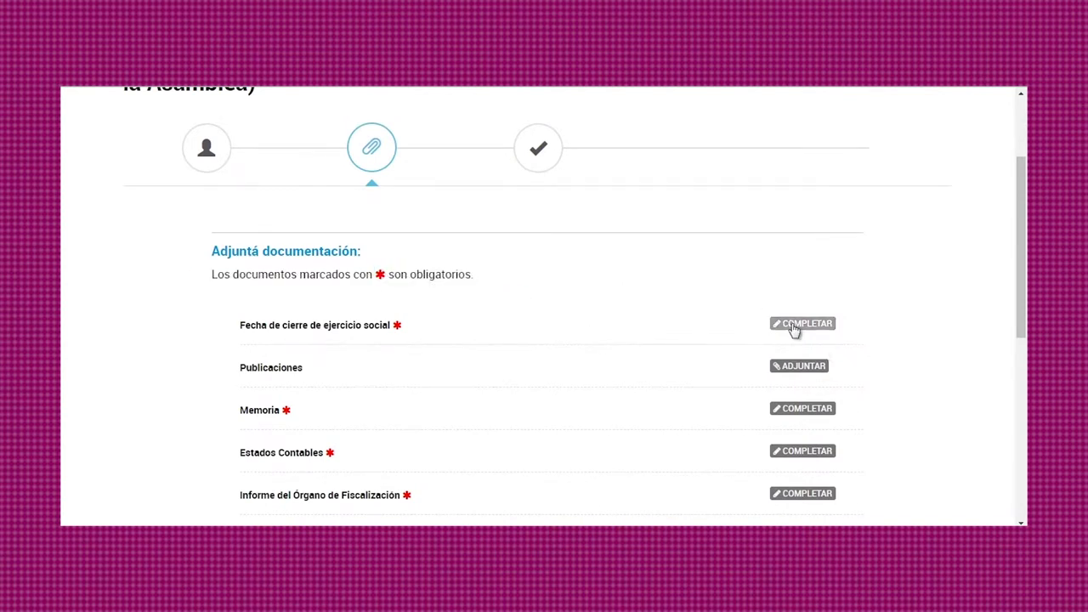
pyautogui.click(794, 325)
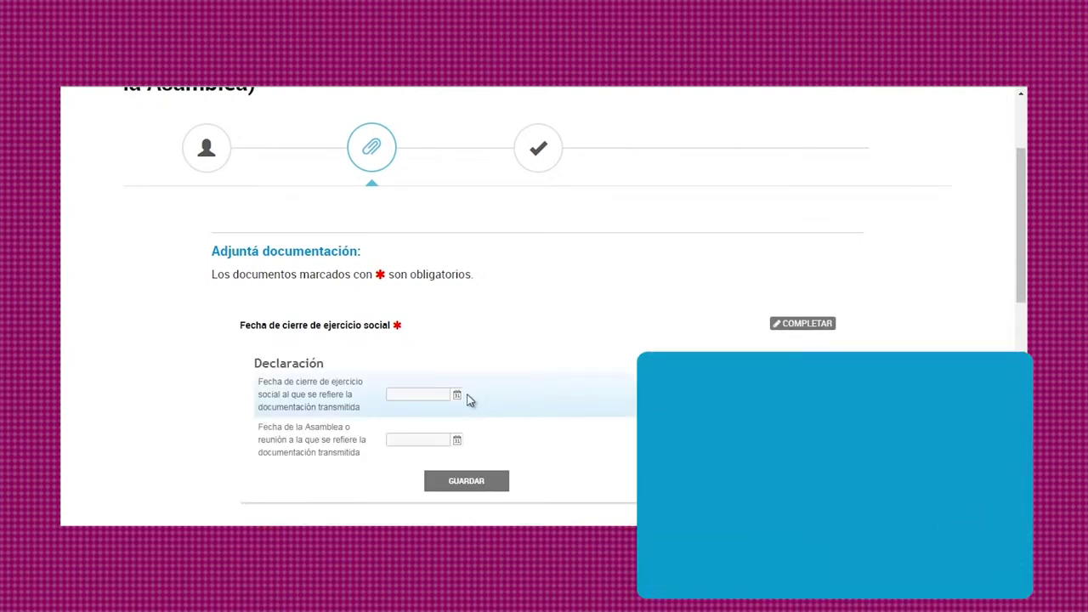
pyautogui.click(458, 396)
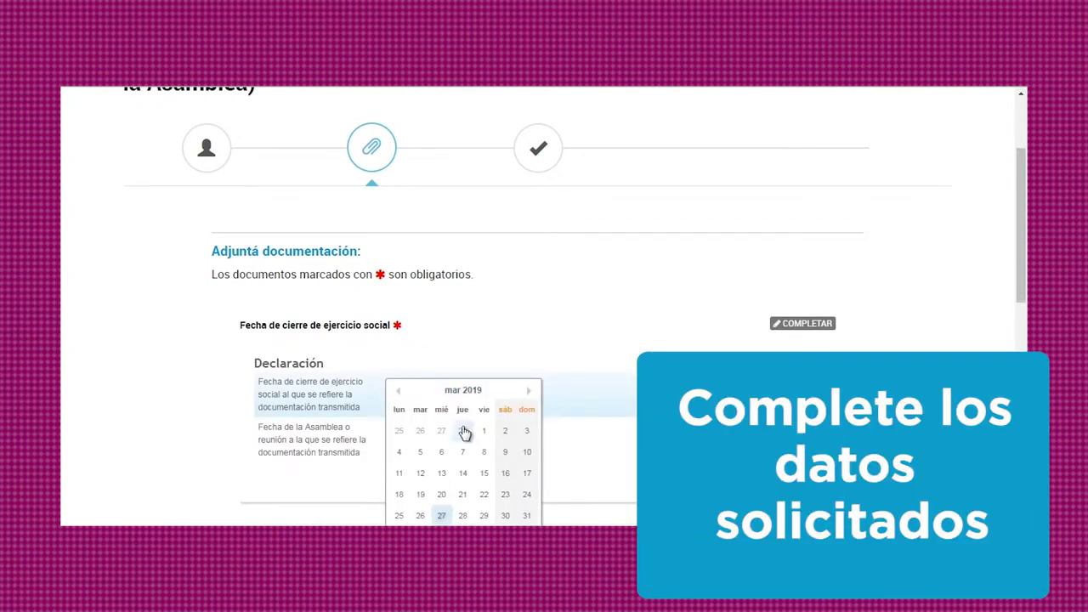
pyautogui.click(462, 430)
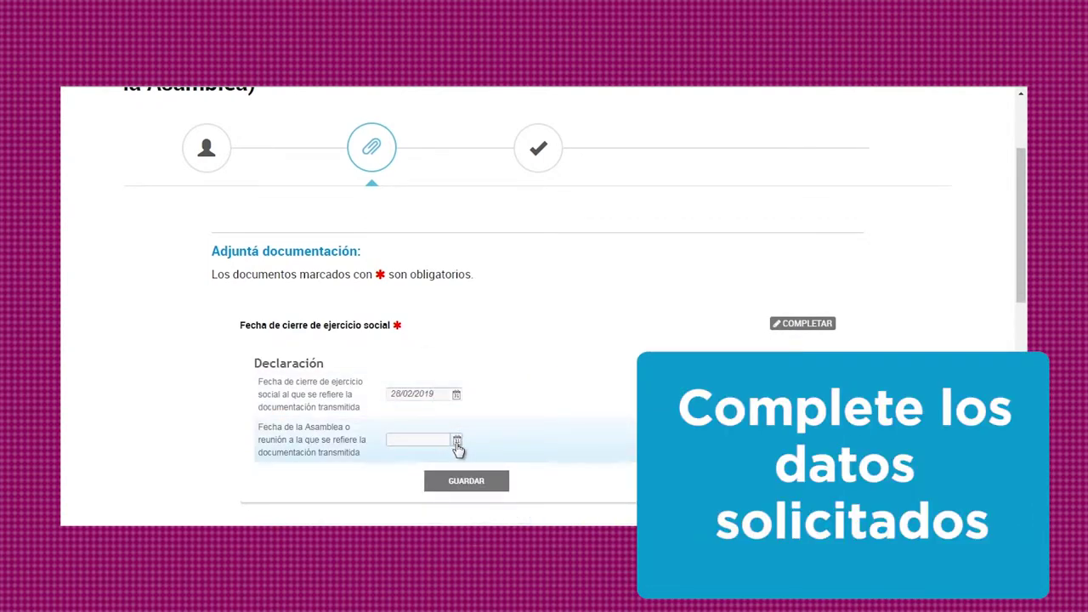
pyautogui.click(458, 442)
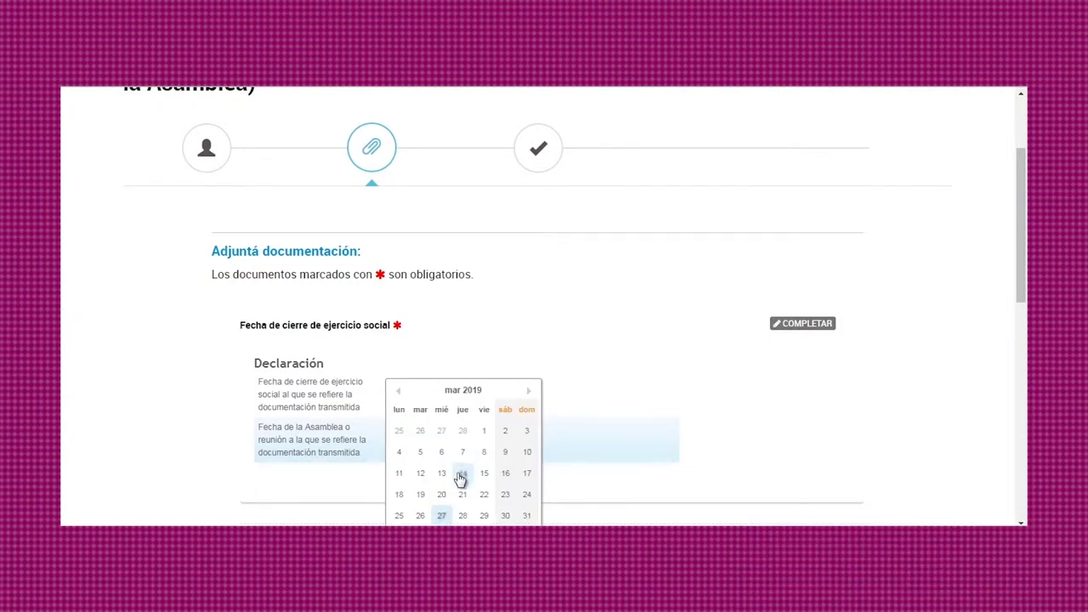
pyautogui.click(461, 473)
pyautogui.click(493, 481)
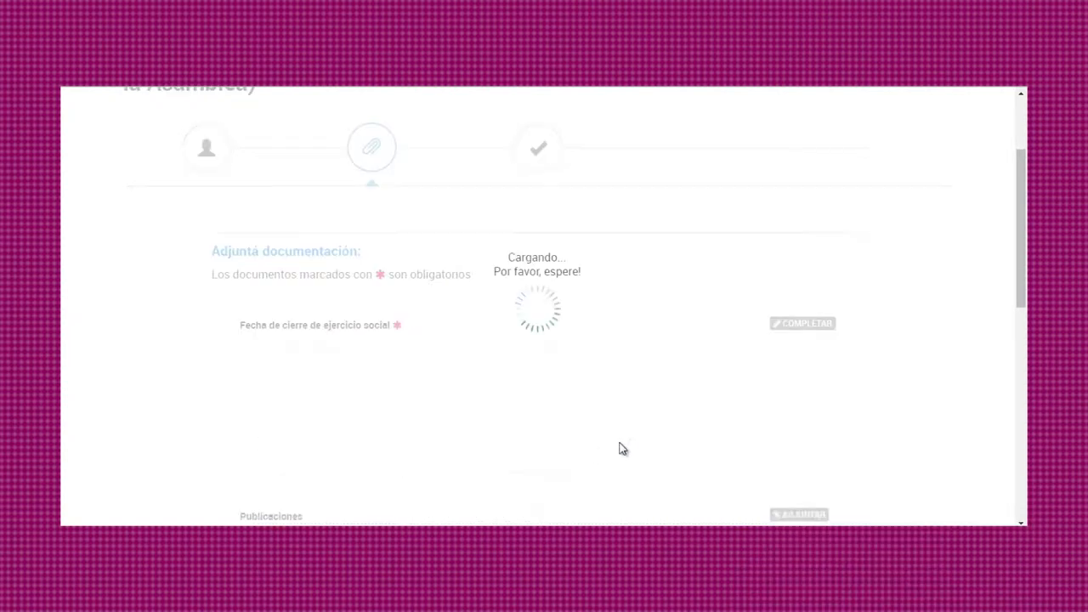
# - Attach the COOPERATIVAS PDF from the computer to the Publicaciones item
pyautogui.scroll(-1, 667, 410)
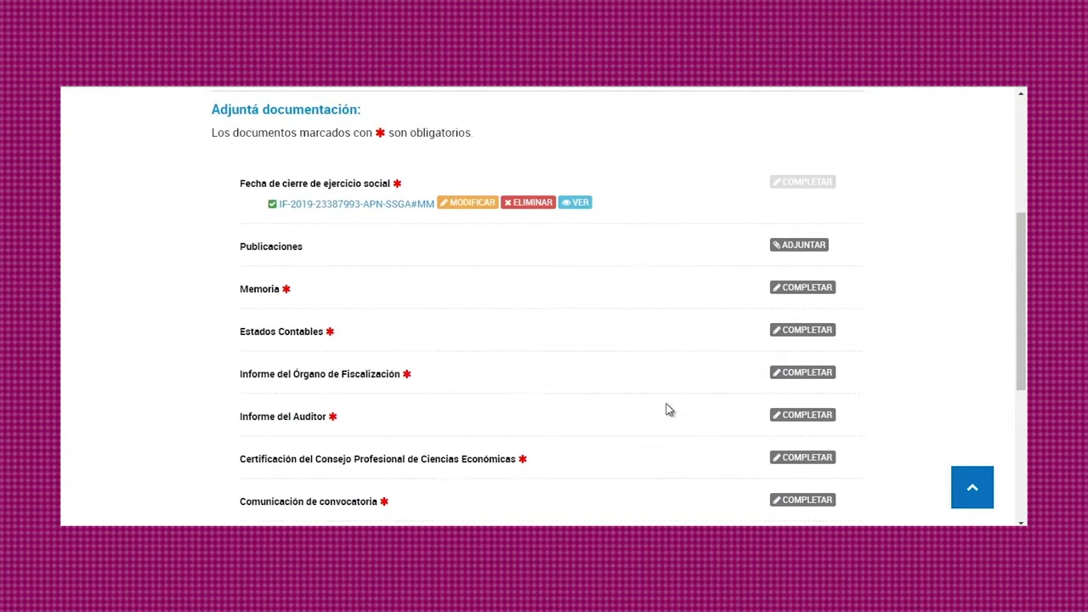
pyautogui.click(797, 244)
pyautogui.click(467, 217)
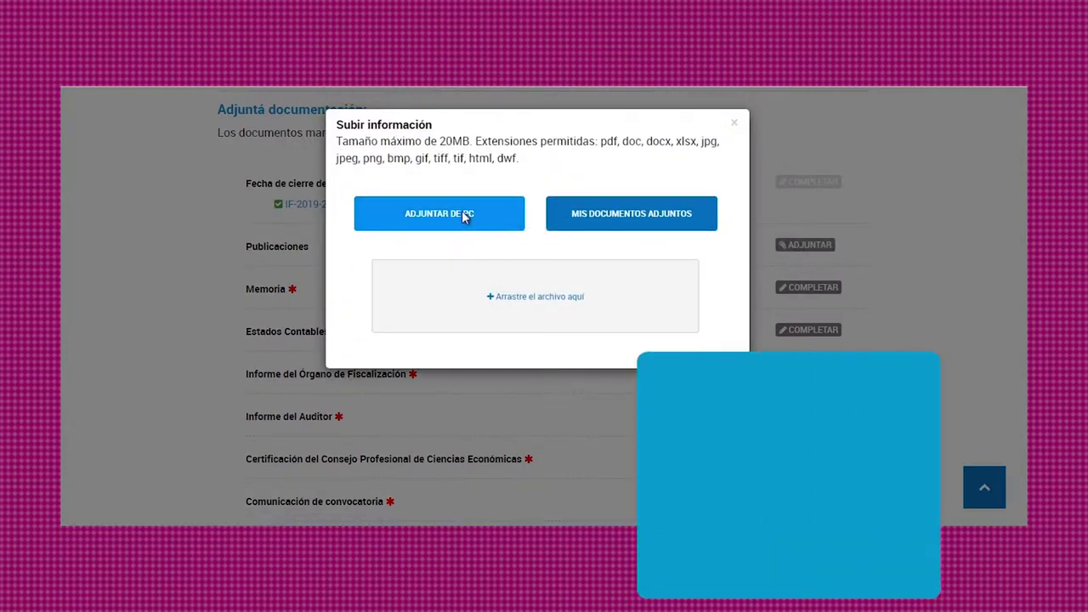
pyautogui.click(476, 261)
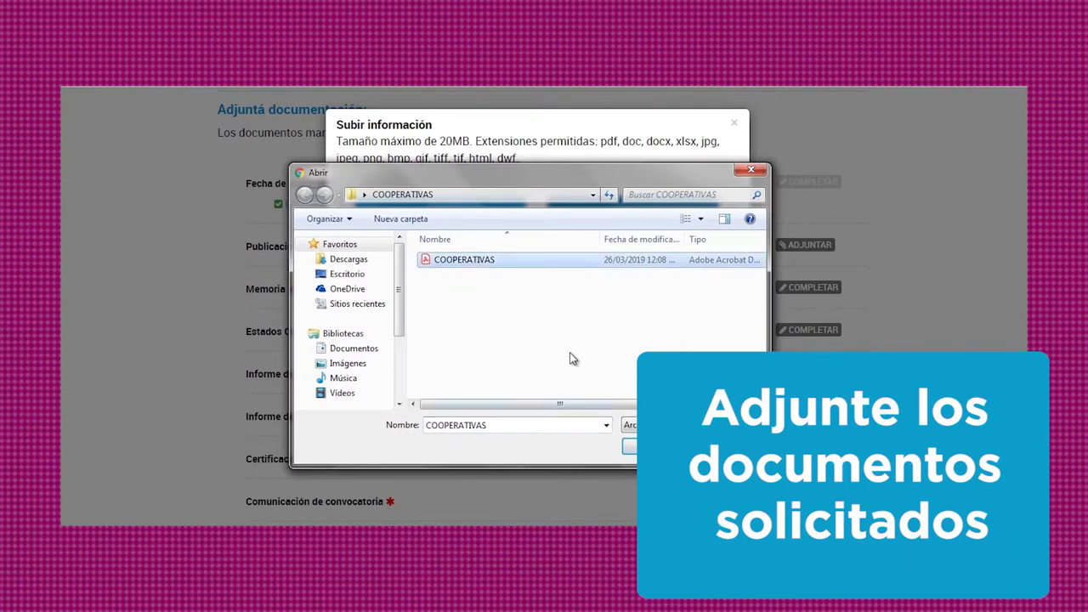
pyautogui.press('Return')
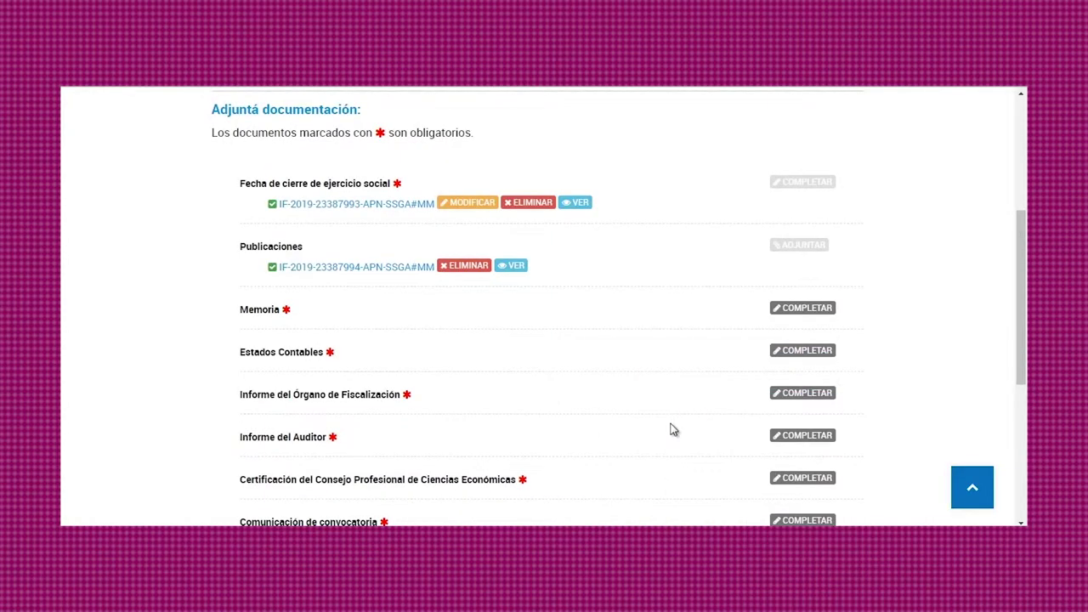
# - Open the Memoria form and answer Si for the President's correct signature
pyautogui.click(806, 310)
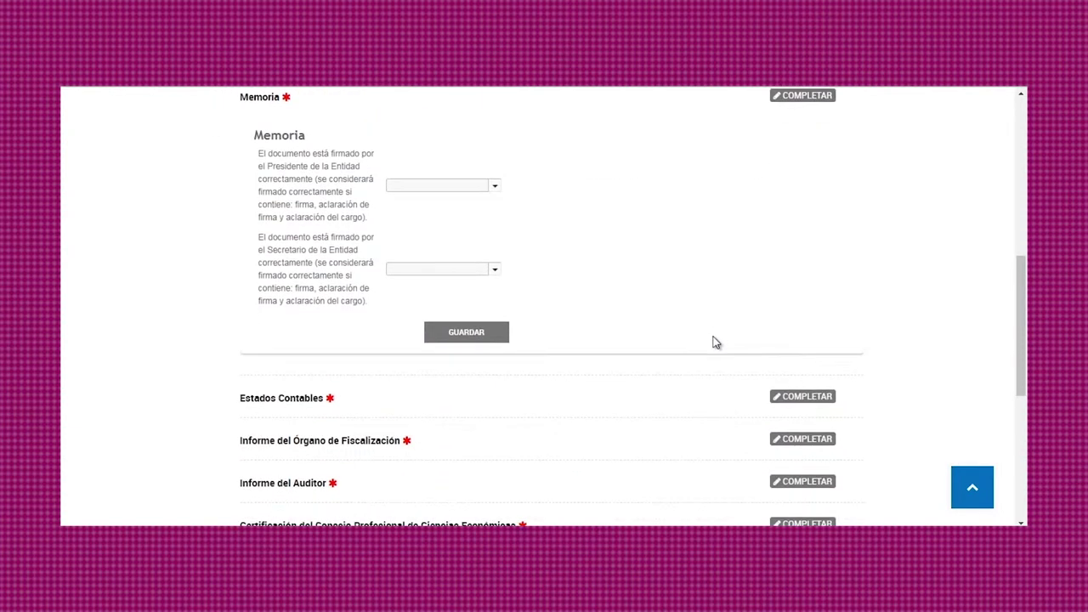
pyautogui.click(492, 187)
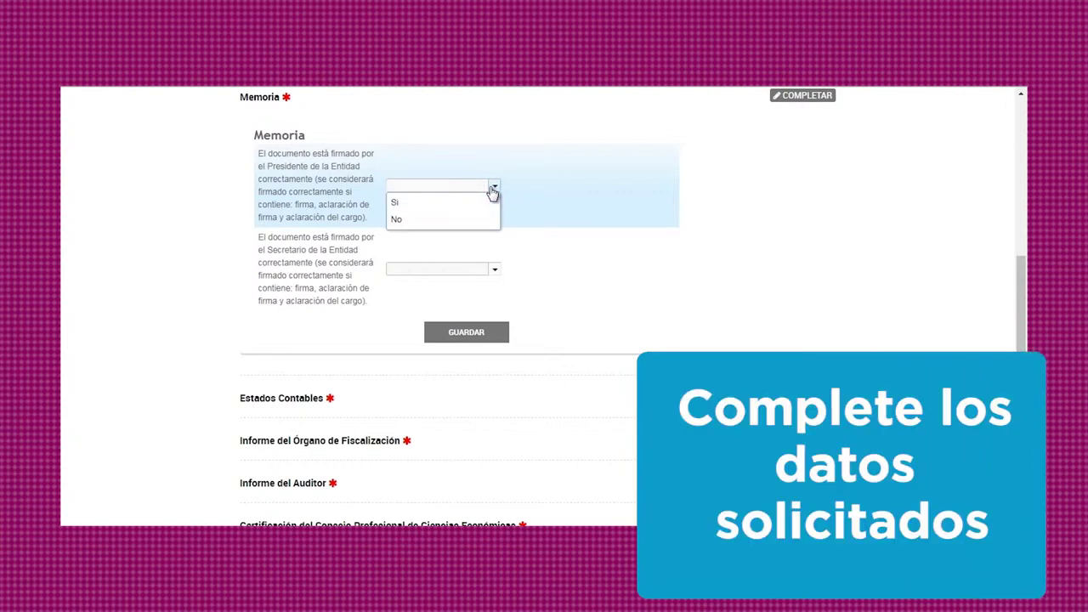
pyautogui.click(481, 203)
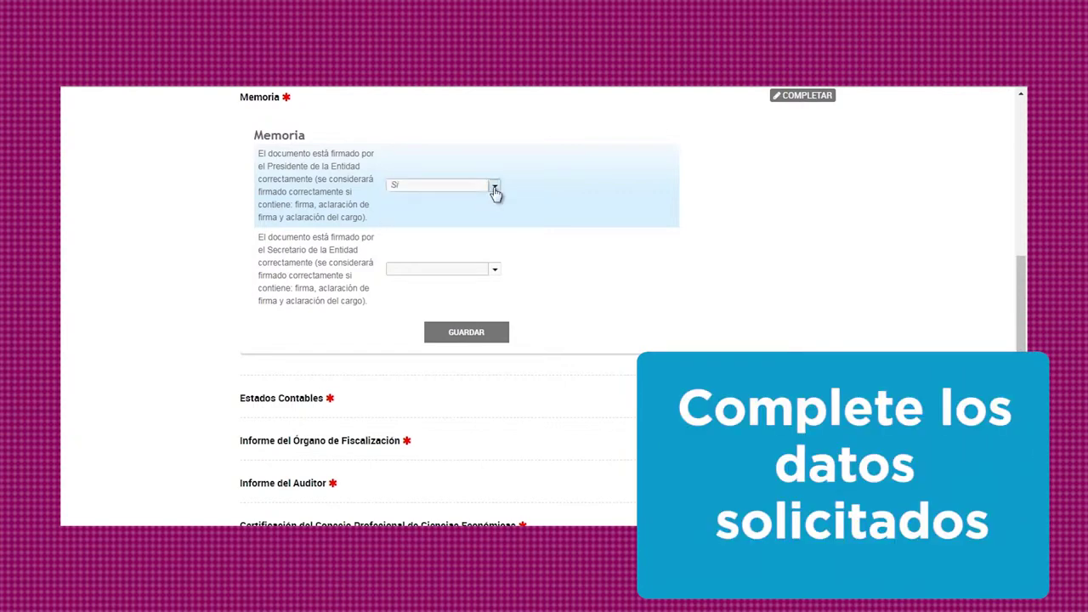
# - Switch the Memoria President's signature answer to No, read the ACLARACIÓN note, and set the answer back to Si
pyautogui.click(495, 188)
pyautogui.click(484, 220)
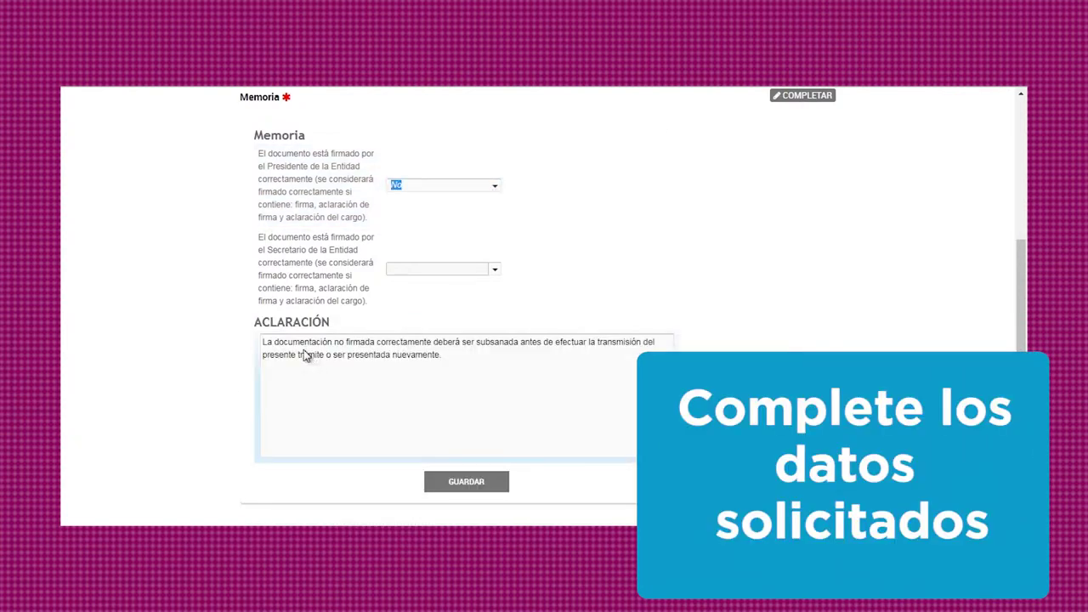
pyautogui.moveTo(265, 343); pyautogui.dragTo(497, 376)
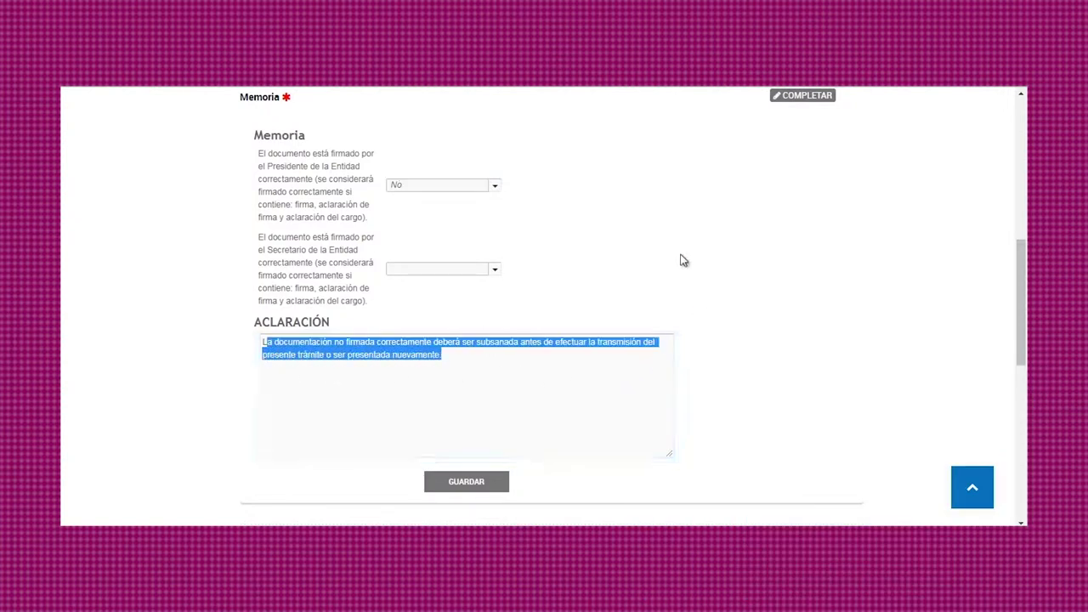
pyautogui.click(495, 191)
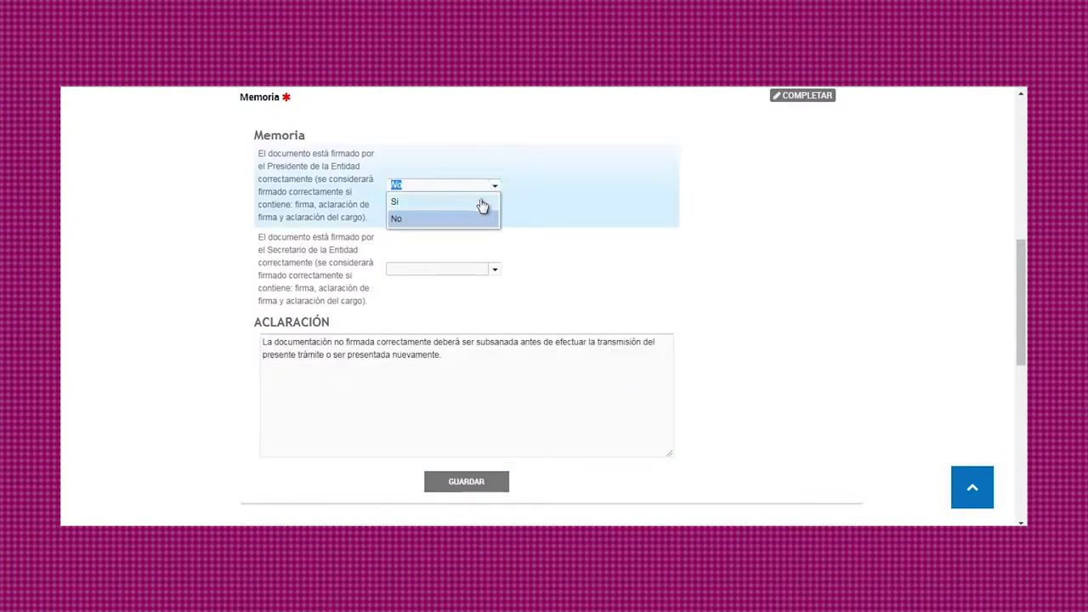
pyautogui.click(486, 202)
# - Answer Si for the Secretary's correct signature in the Memoria form and save it
pyautogui.click(495, 270)
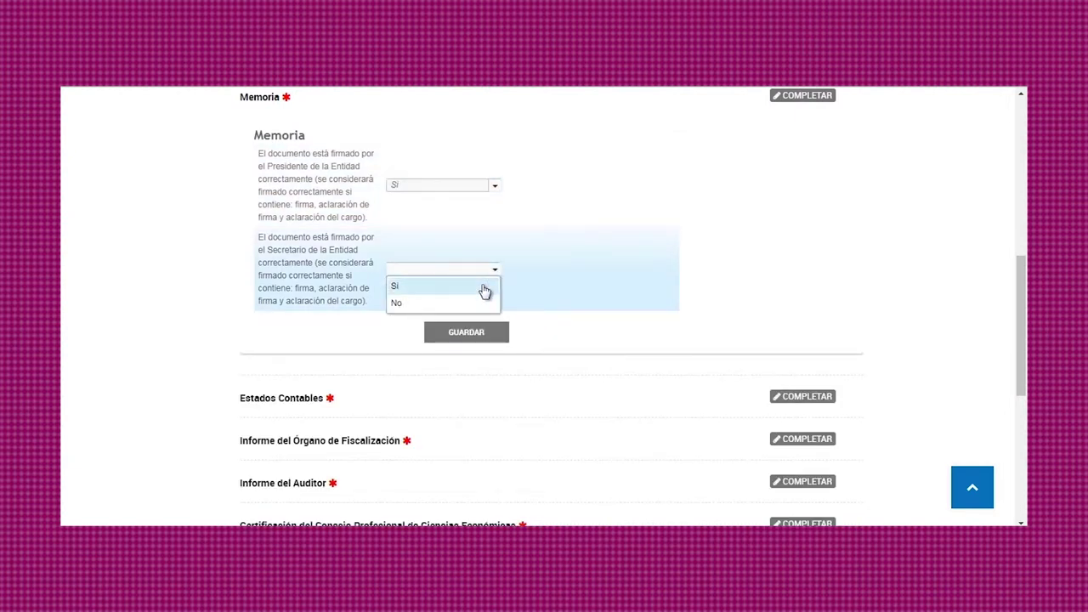
pyautogui.click(484, 287)
pyautogui.click(480, 337)
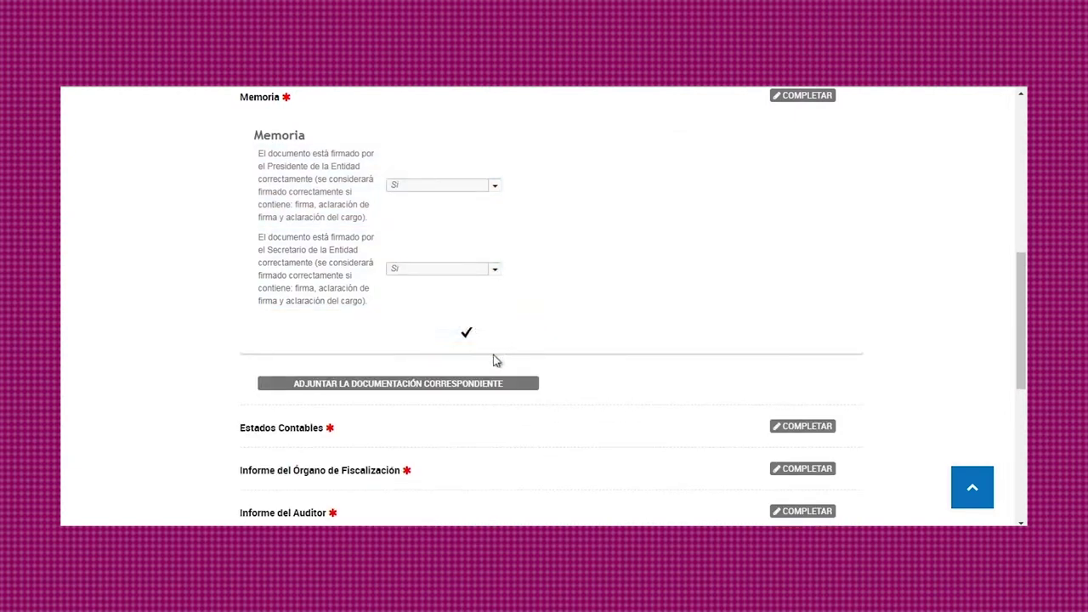
# - Attach the COOPERATIVAS PDF as the corresponding documentation for Memoria
pyautogui.click(495, 387)
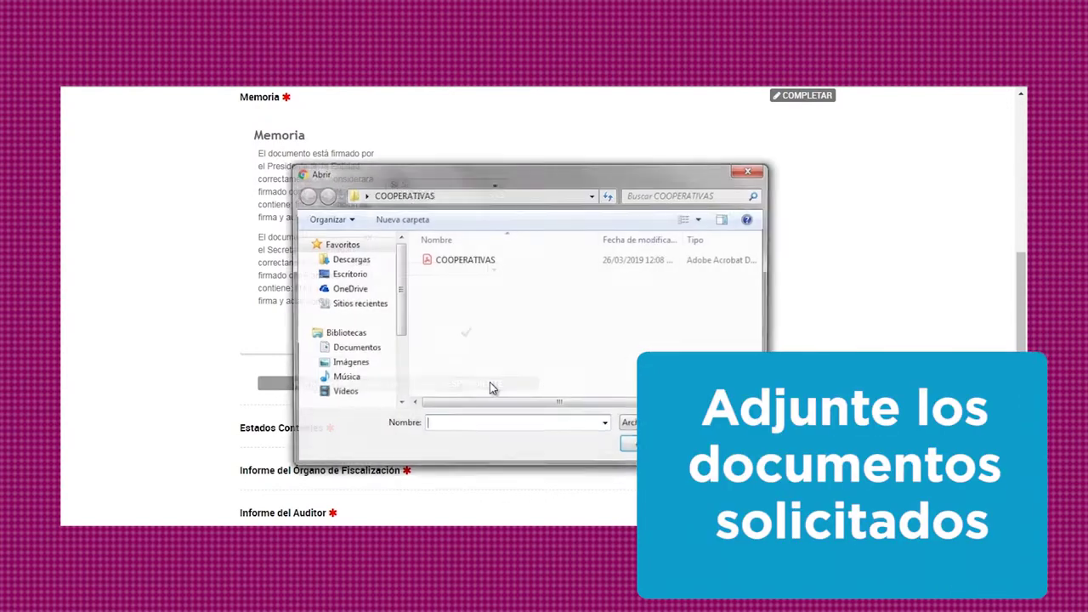
pyautogui.click(465, 261)
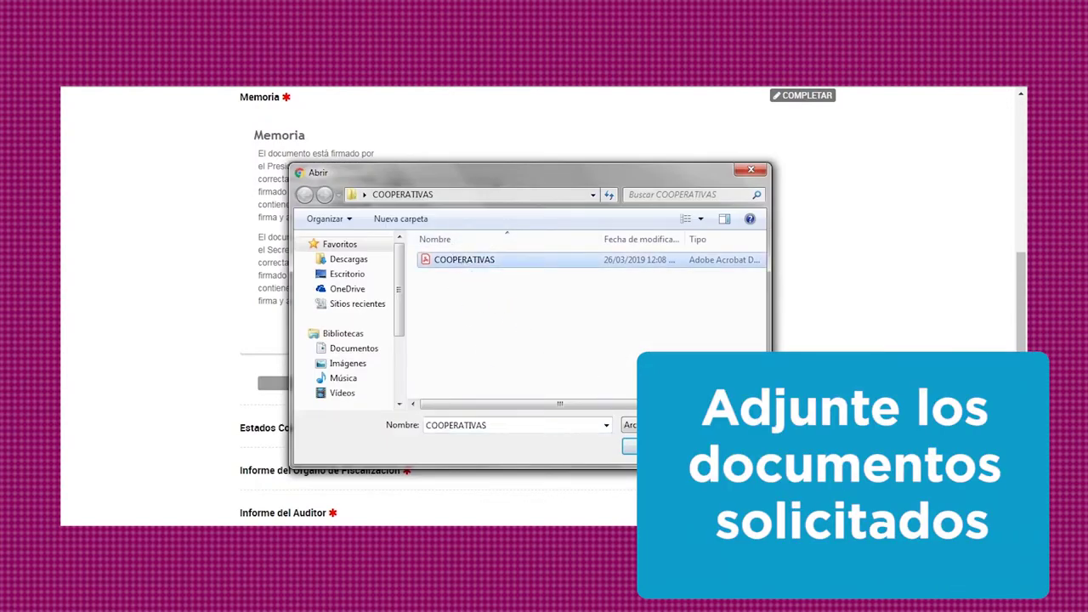
pyautogui.press('Return')
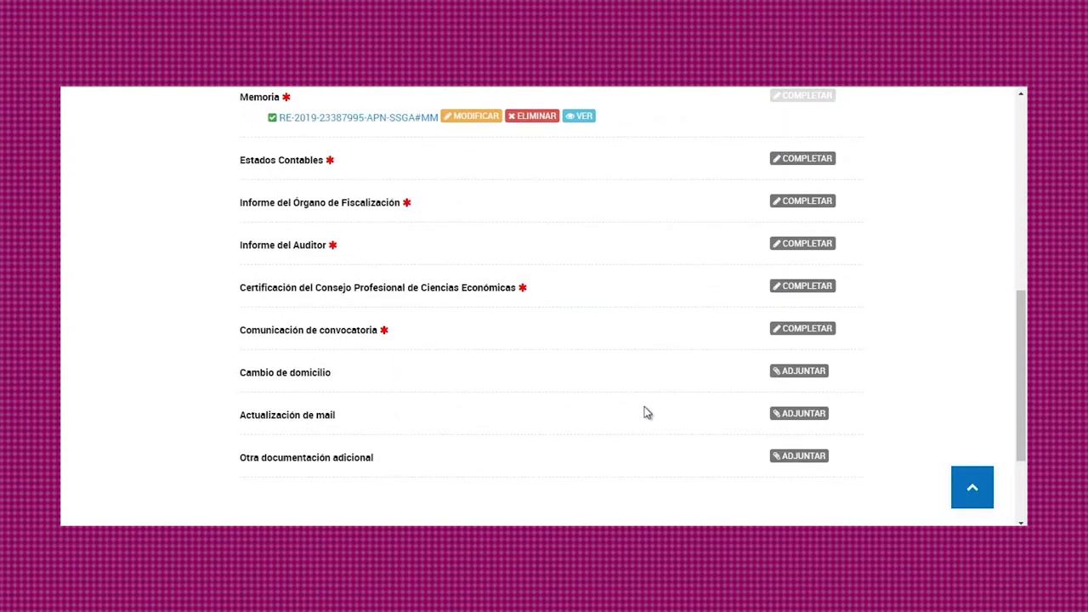
# - Open the Estados Contables form and answer Si for the President's correct signature
pyautogui.click(790, 164)
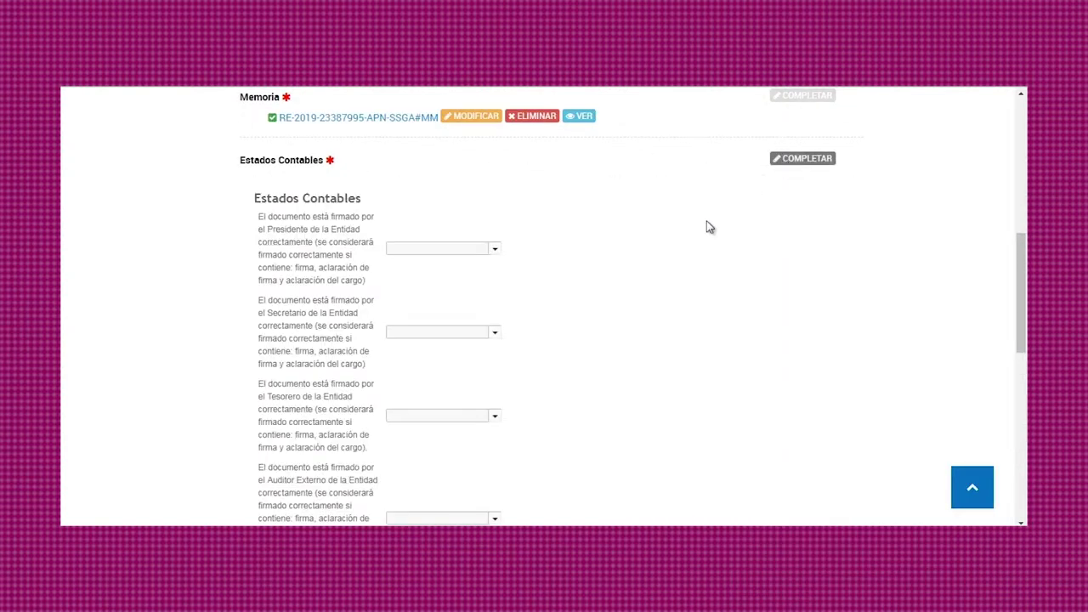
pyautogui.scroll(-2, 710, 227)
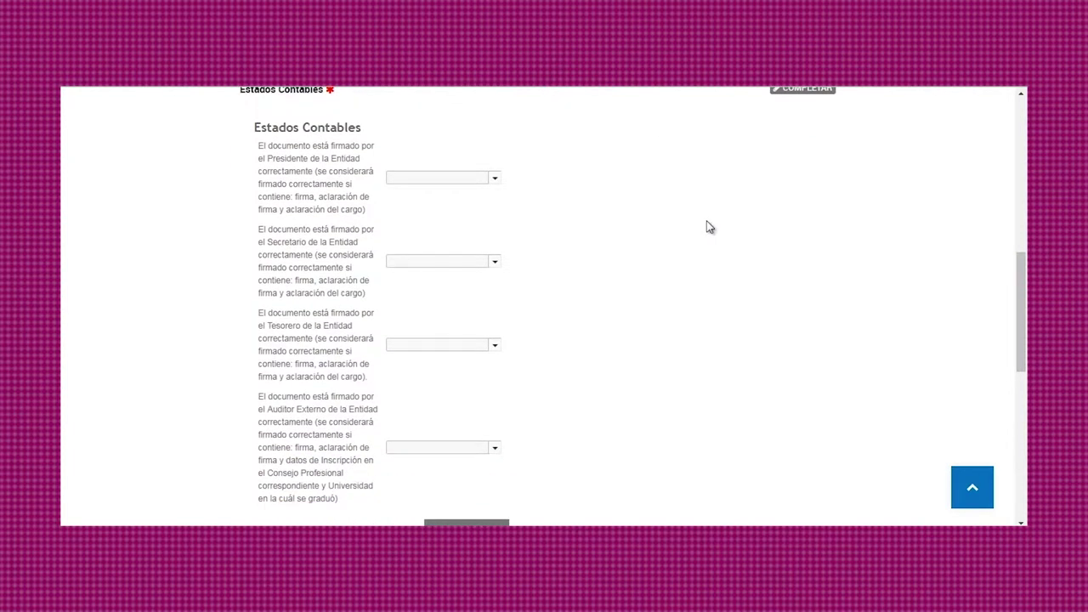
pyautogui.click(494, 182)
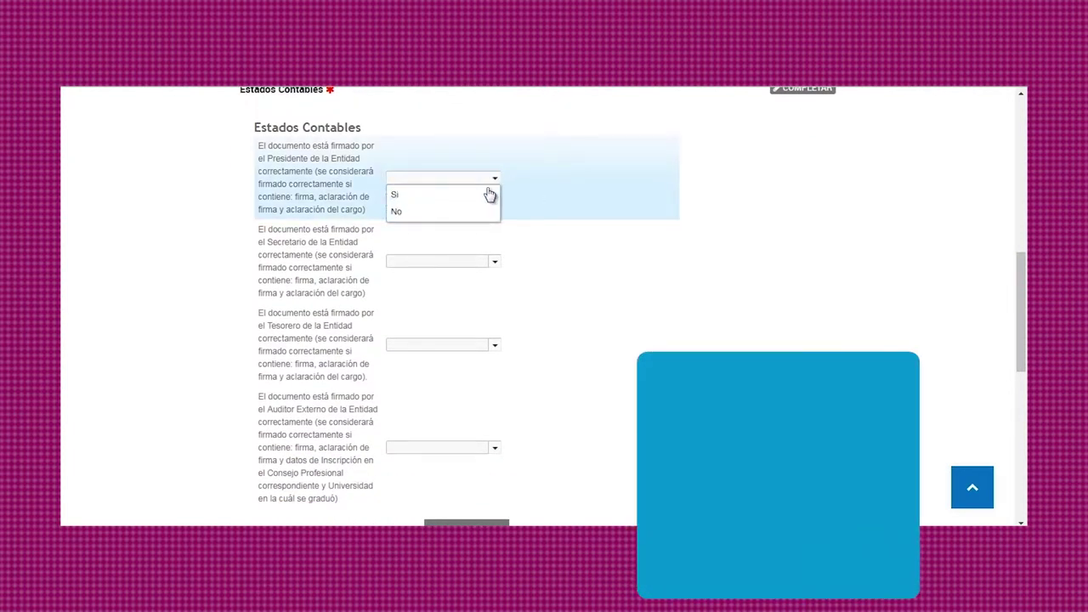
pyautogui.click(487, 196)
# - Switch the Estados Contables President's signature answer to No, read the ACLARACIÓN note, and set the answer back to Si
pyautogui.click(492, 180)
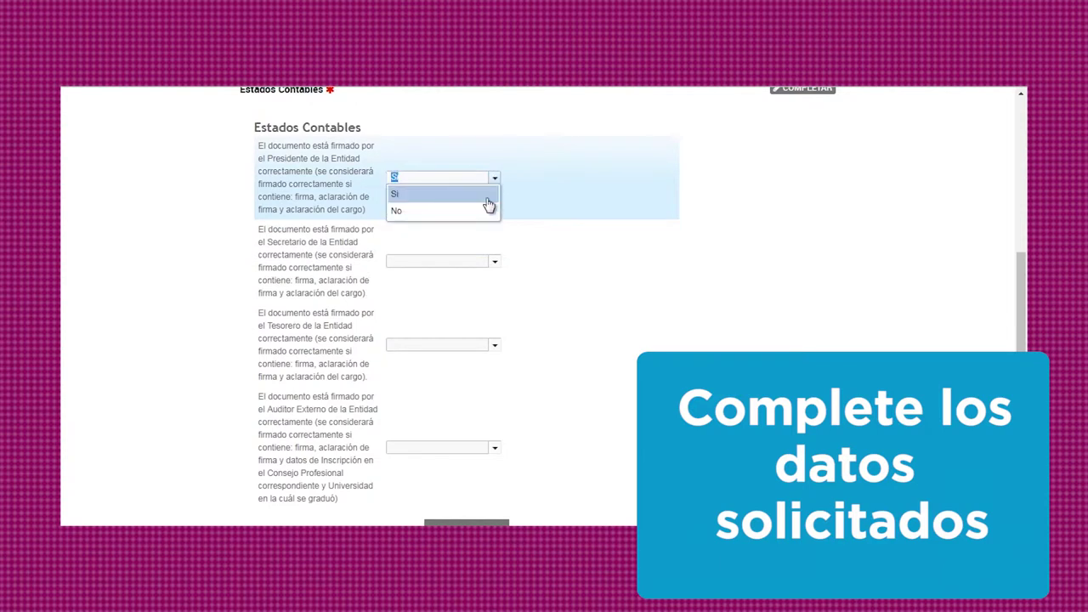
pyautogui.click(483, 213)
pyautogui.scroll(-4, 545, 272)
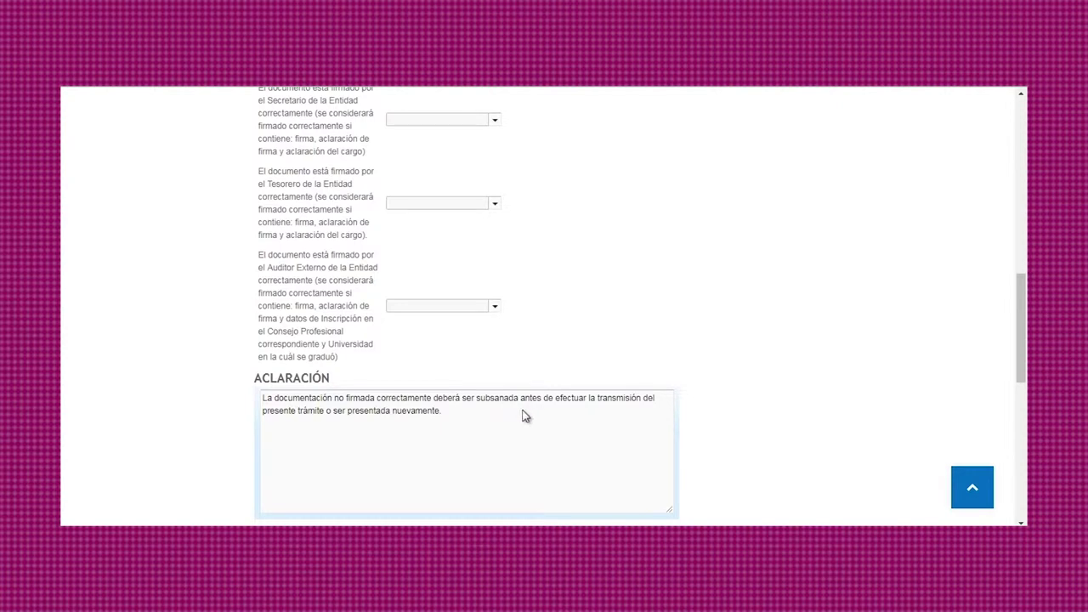
pyautogui.scroll(5, 638, 301)
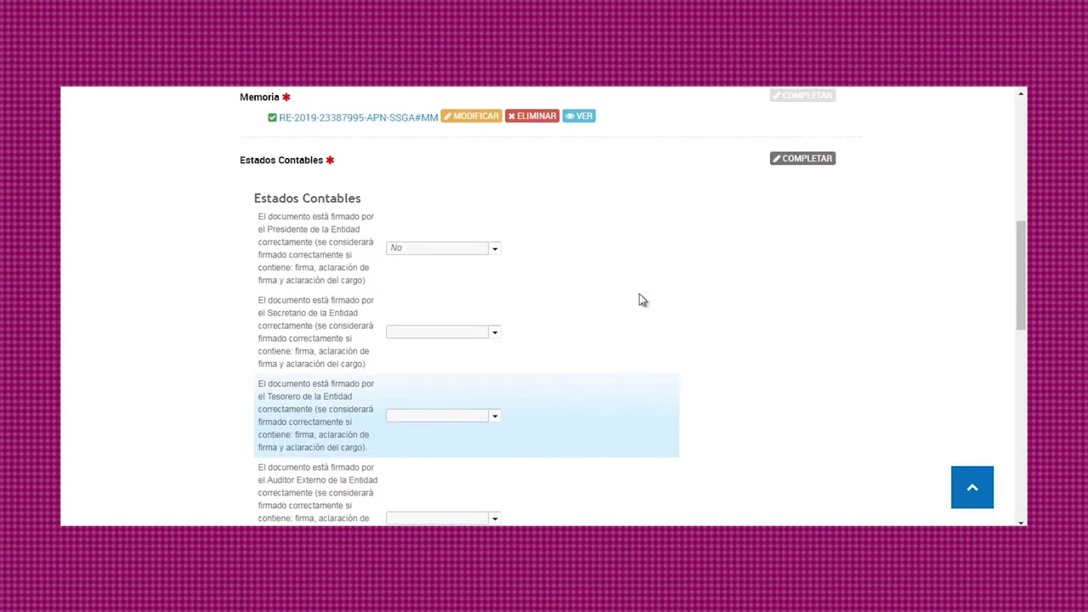
pyautogui.click(495, 253)
pyautogui.click(495, 254)
pyautogui.click(486, 263)
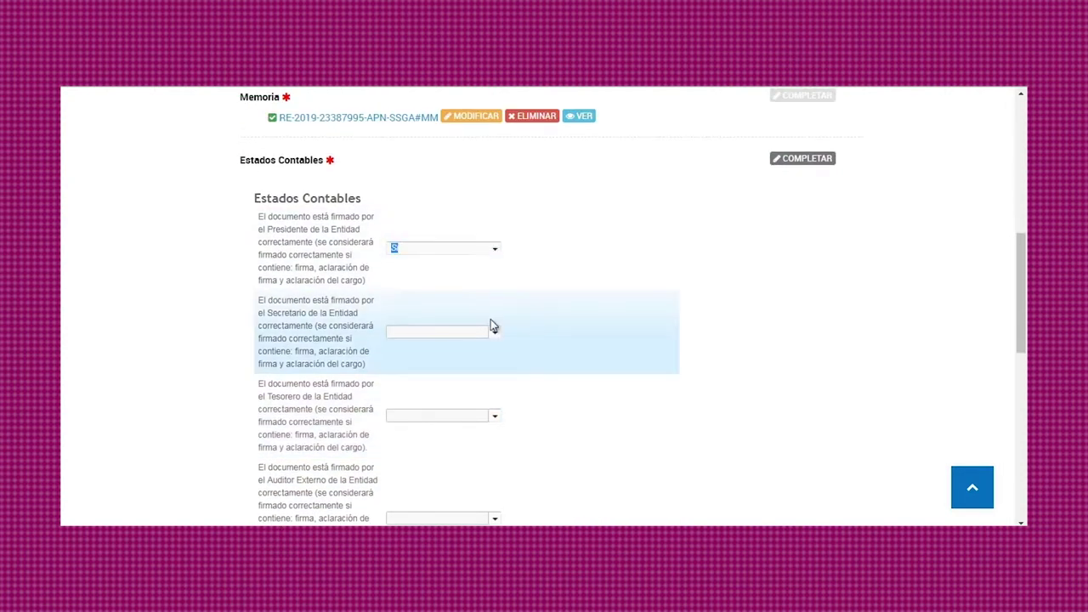
# - Answer Si for the Secretary's, Treasurer's and External Auditor's correct signatures in the Estados Contables form and save it
pyautogui.click(494, 333)
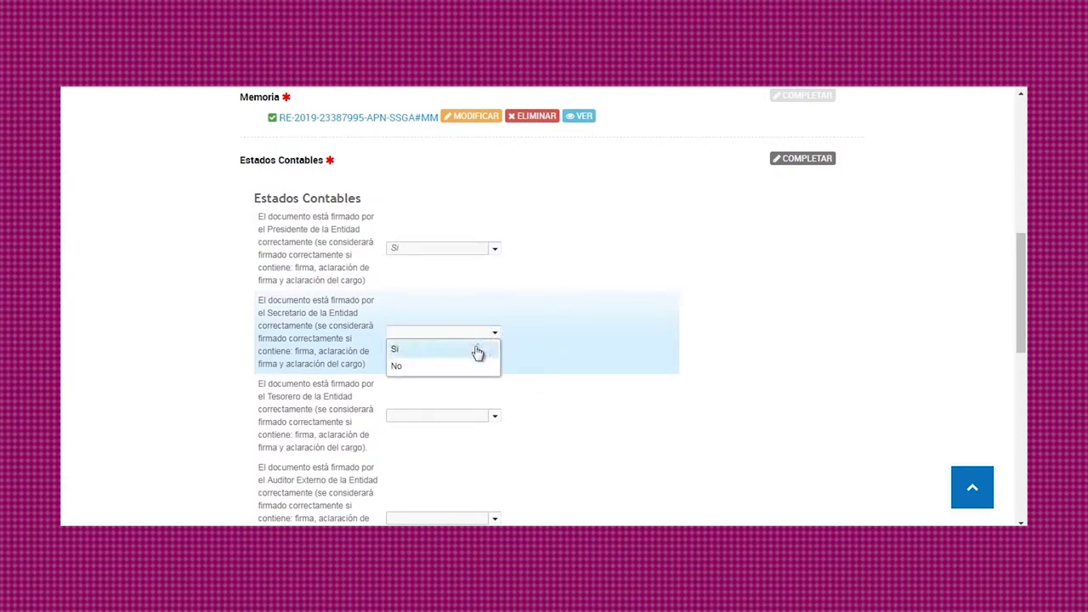
pyautogui.click(479, 349)
pyautogui.click(495, 417)
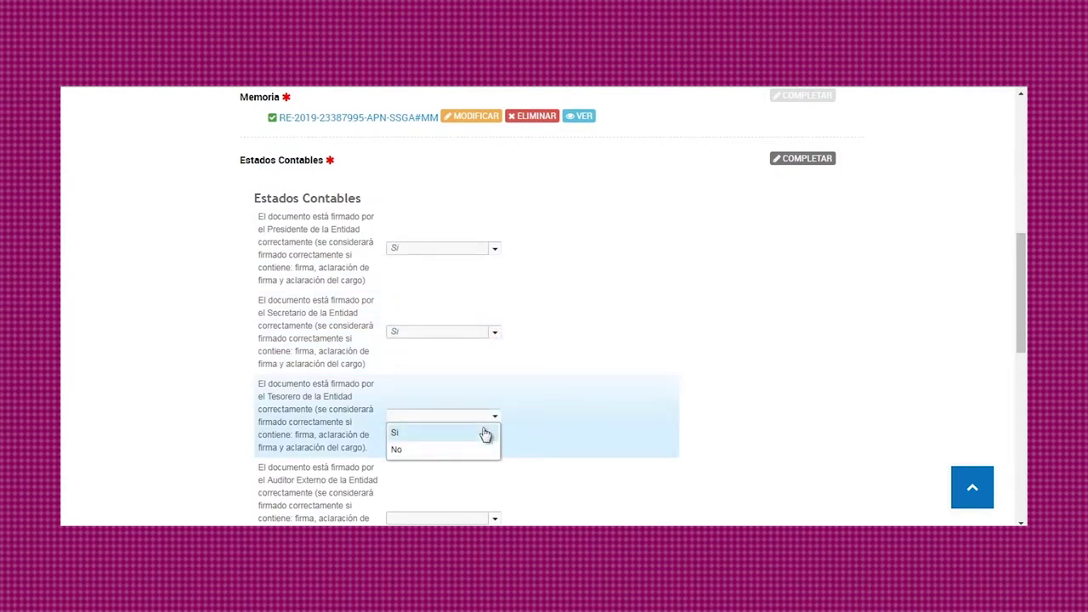
pyautogui.click(483, 431)
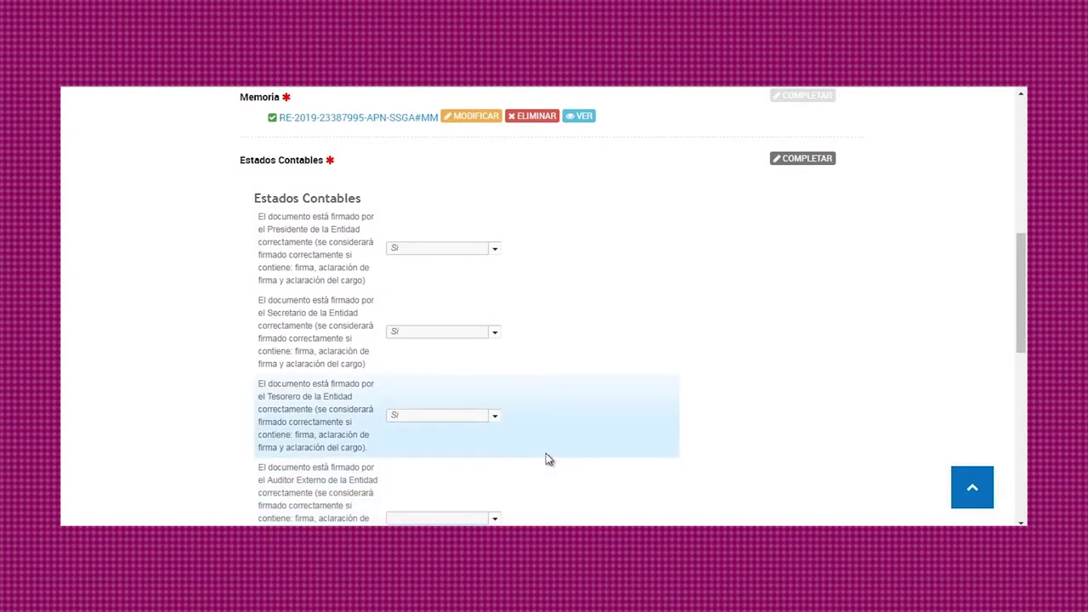
pyautogui.scroll(-2, 549, 456)
pyautogui.click(500, 382)
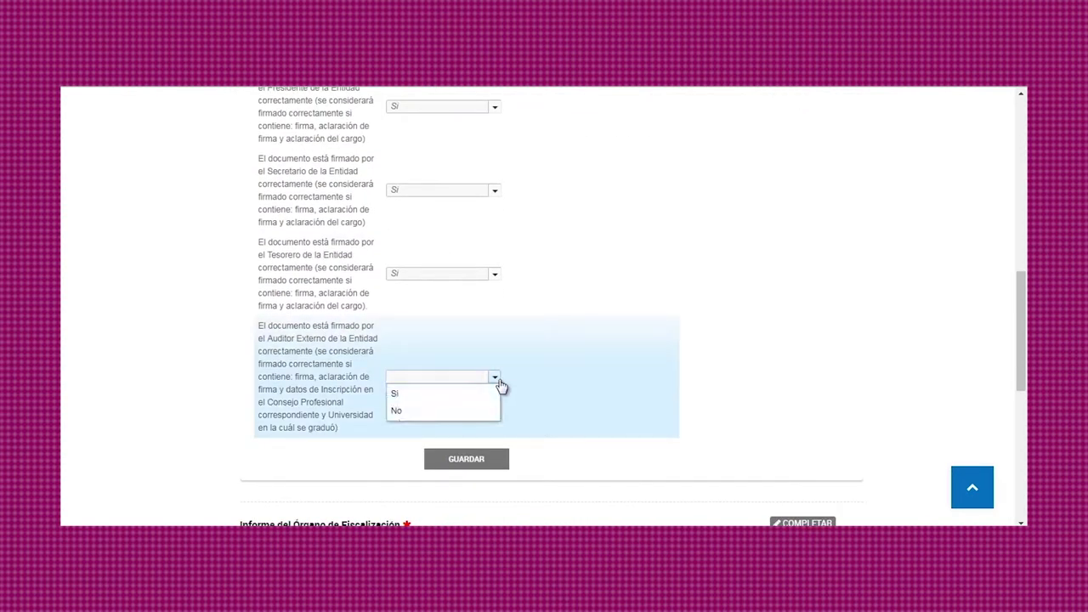
pyautogui.click(485, 397)
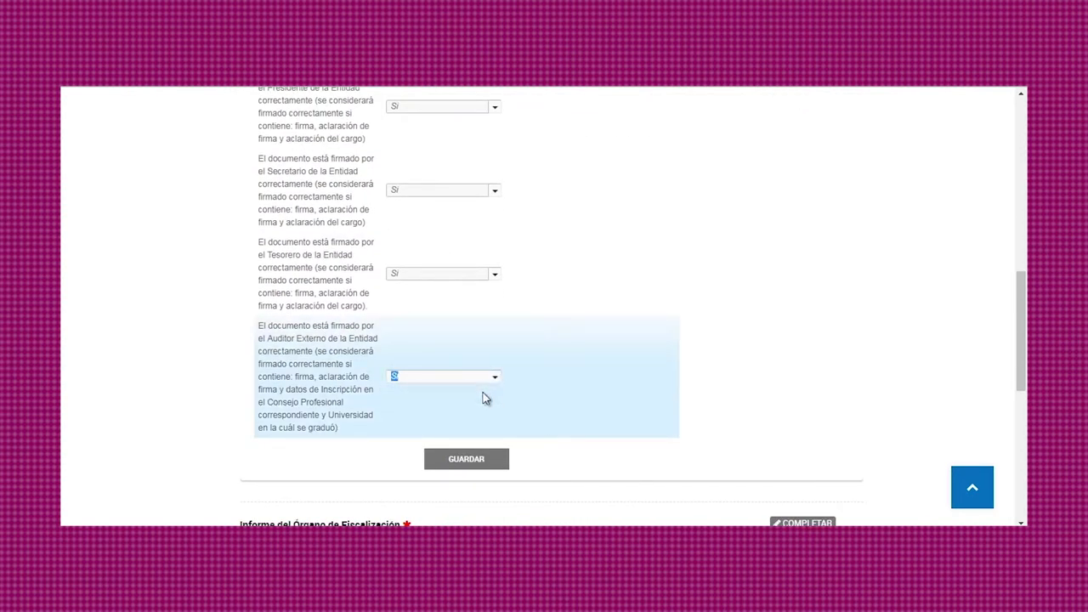
pyautogui.click(470, 460)
# - Attach the COOPERATIVAS PDF as the corresponding documentation for Estados Contables
pyautogui.scroll(-3, 652, 397)
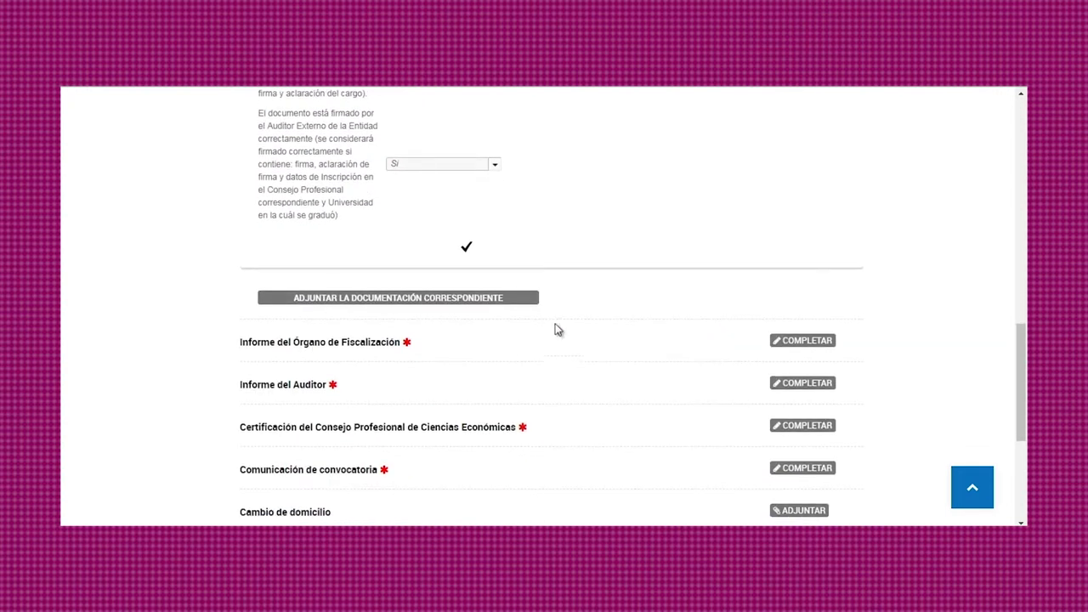
pyautogui.click(491, 299)
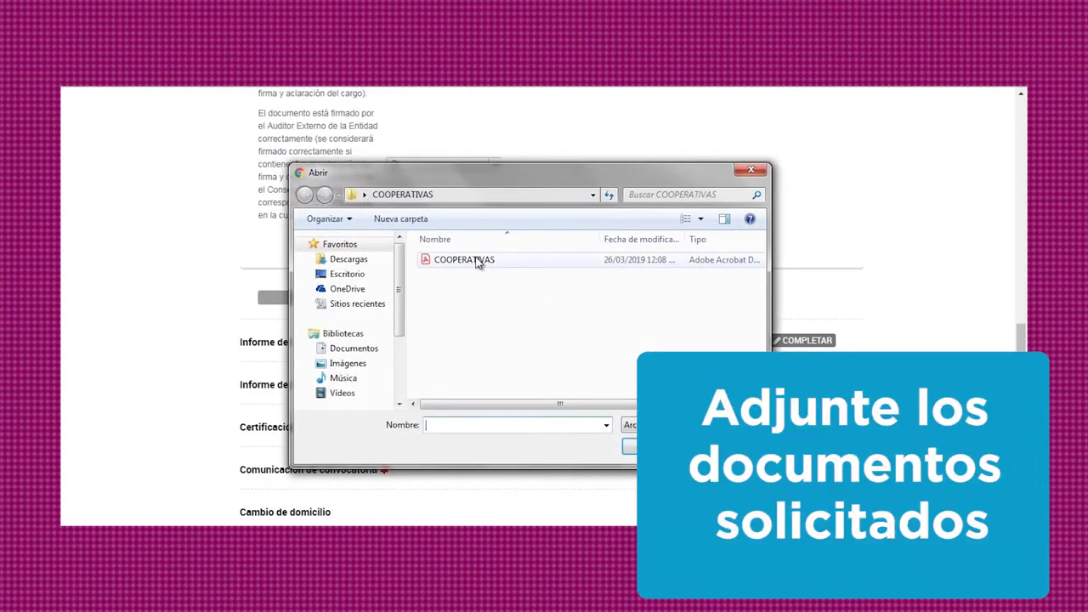
pyautogui.click(472, 261)
pyautogui.click(633, 447)
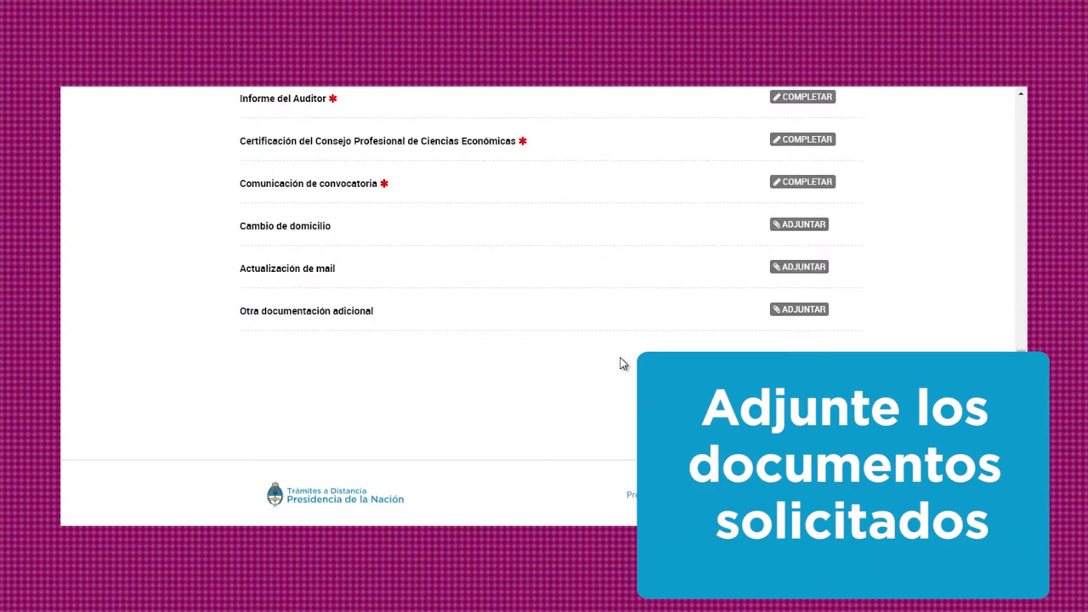
# - Open the Informe del Órgano de Fiscalización form and answer Si for the Síndico's correct signature
pyautogui.scroll(3, 621, 363)
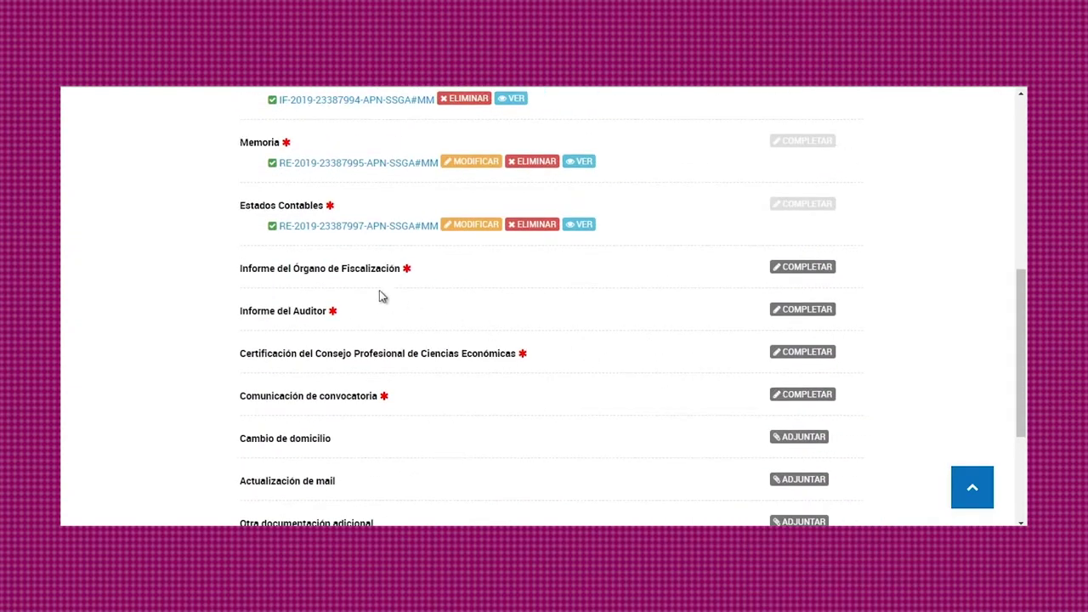
pyautogui.click(820, 272)
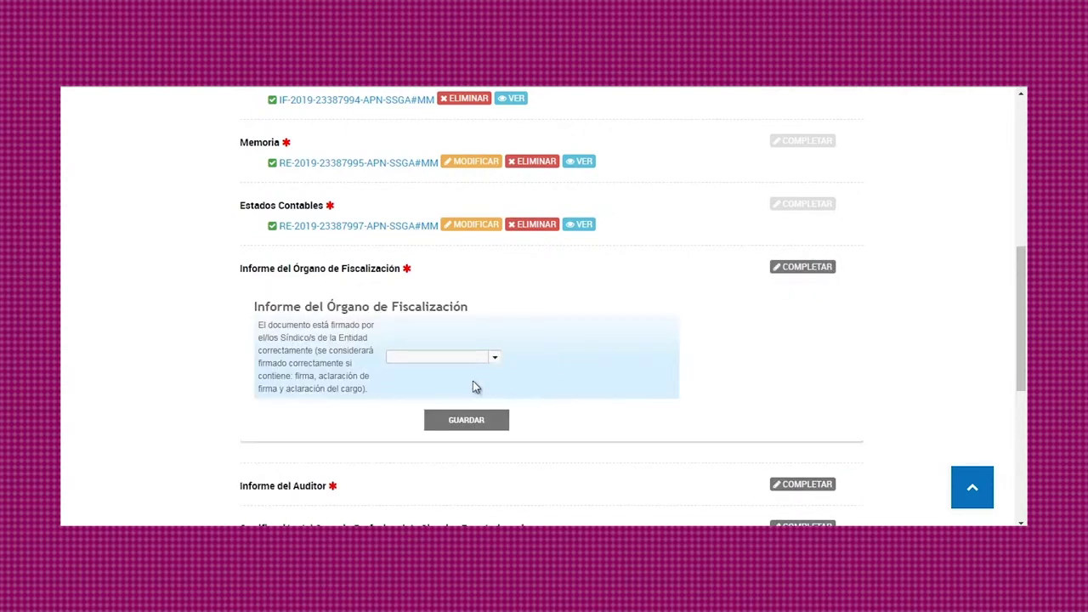
pyautogui.click(485, 364)
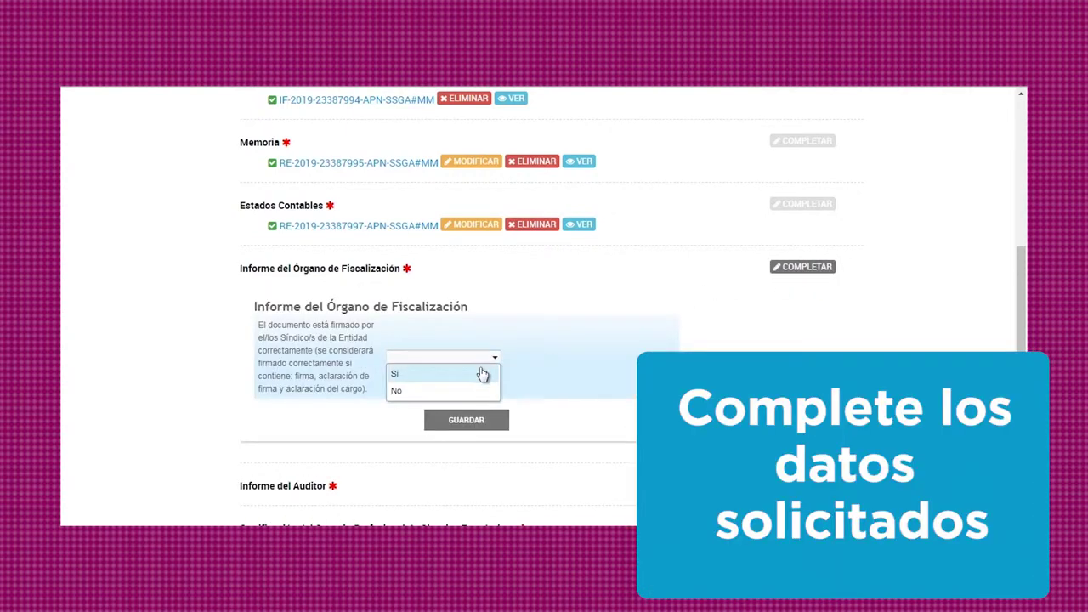
pyautogui.click(478, 377)
# - Switch the Síndico's signature answer to No and highlight the ACLARACIÓN note's text
pyautogui.click(492, 358)
pyautogui.click(484, 391)
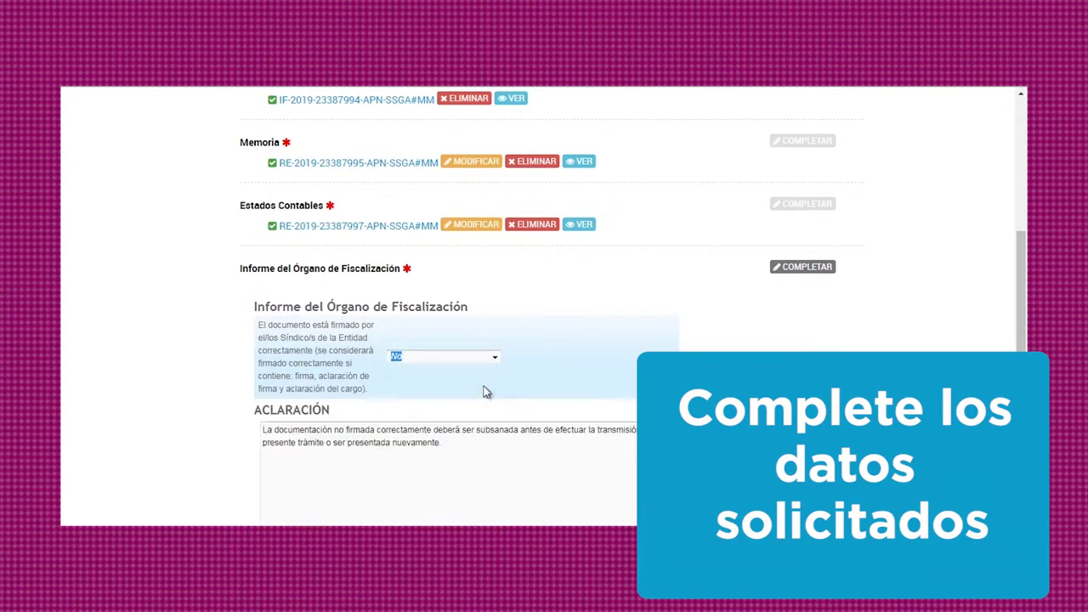
pyautogui.moveTo(265, 432); pyautogui.dragTo(543, 470)
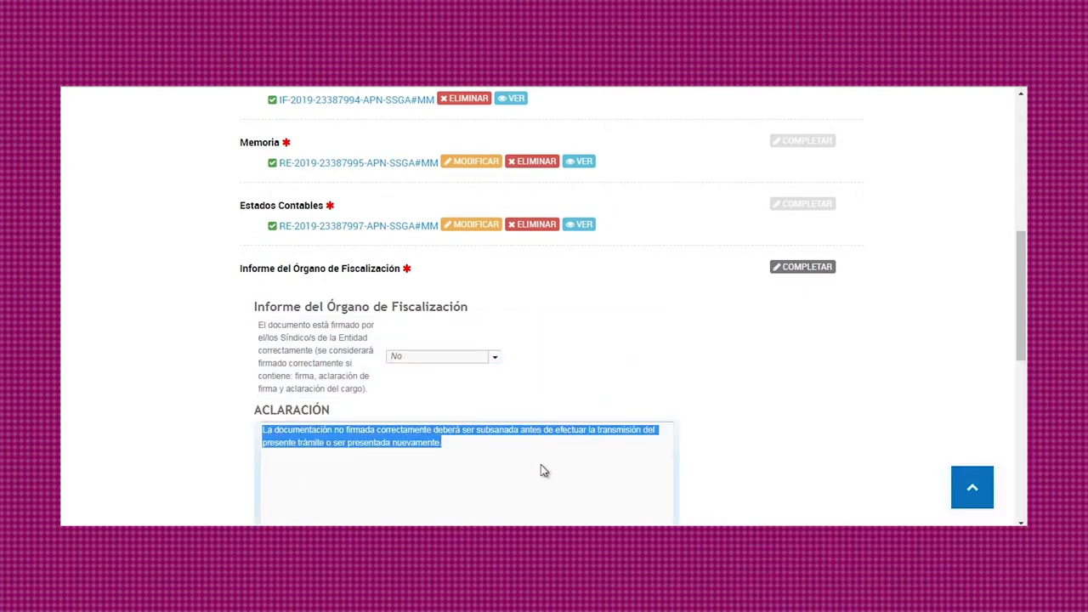
# - Set the Síndico's signature answer to Si and save the Informe del Órgano de Fiscalización form
pyautogui.click(496, 363)
pyautogui.click(483, 373)
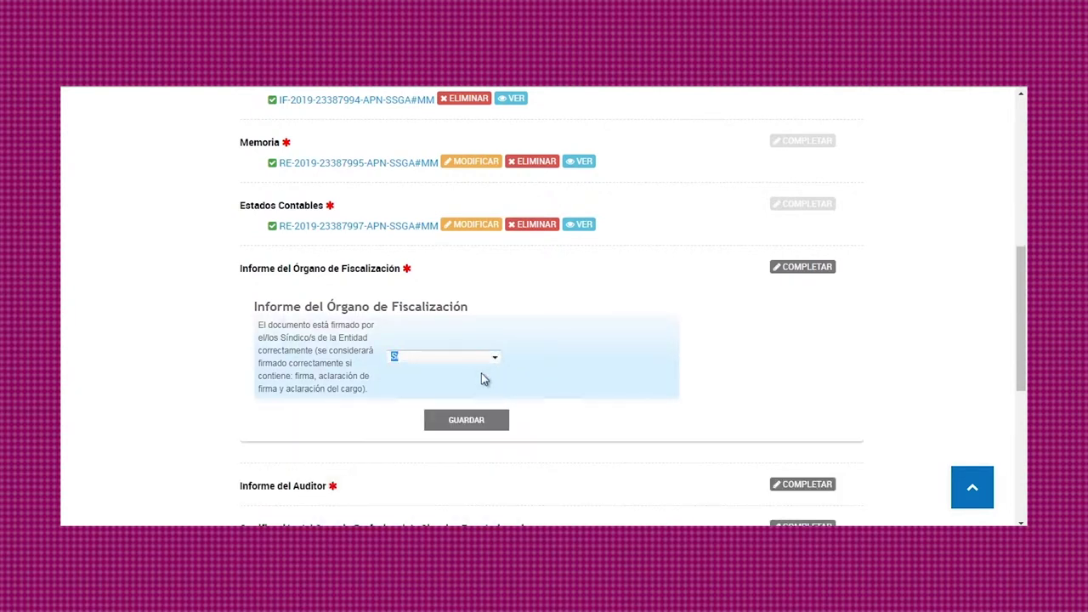
pyautogui.click(485, 422)
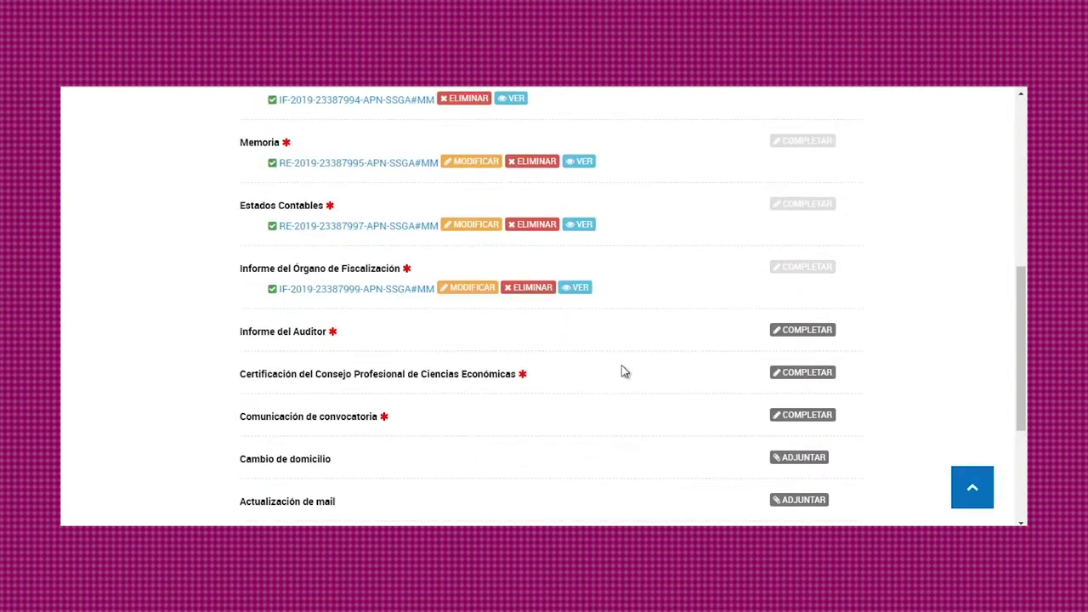
# - Open the Informe del Auditor form, setting the auditor's opinion to Favorable sin salvedades and Resolución 221/10 compliance to Cumplimenta
pyautogui.click(792, 336)
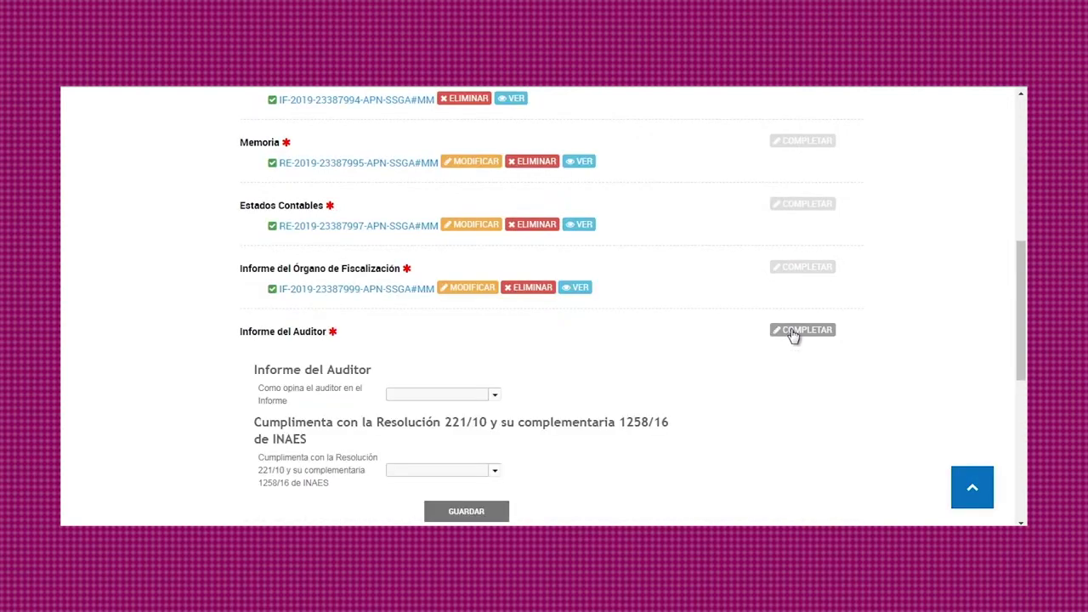
pyautogui.scroll(-1, 744, 353)
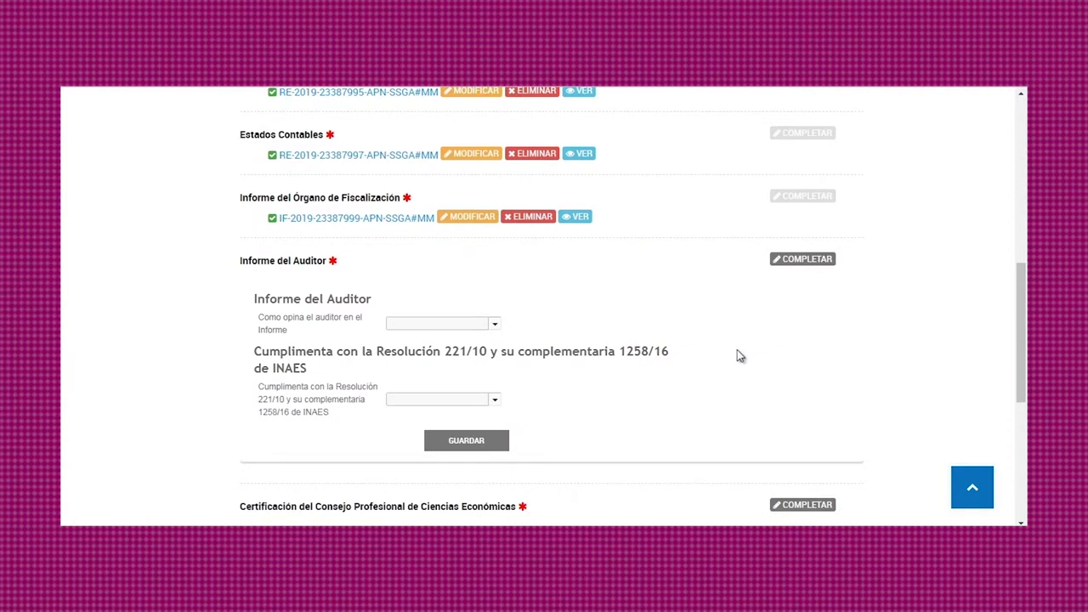
pyautogui.click(496, 326)
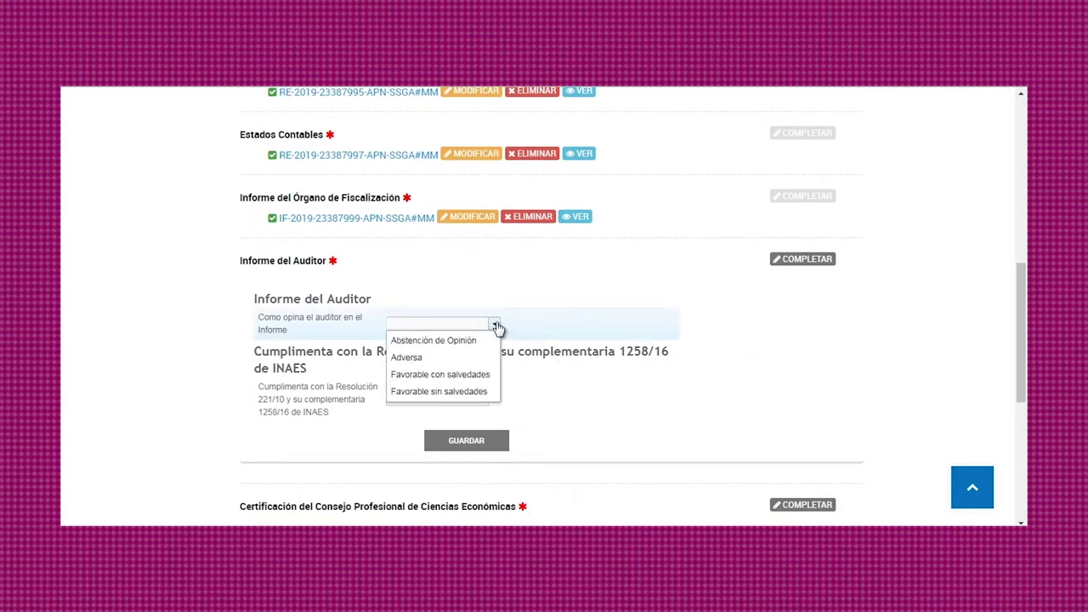
pyautogui.click(487, 393)
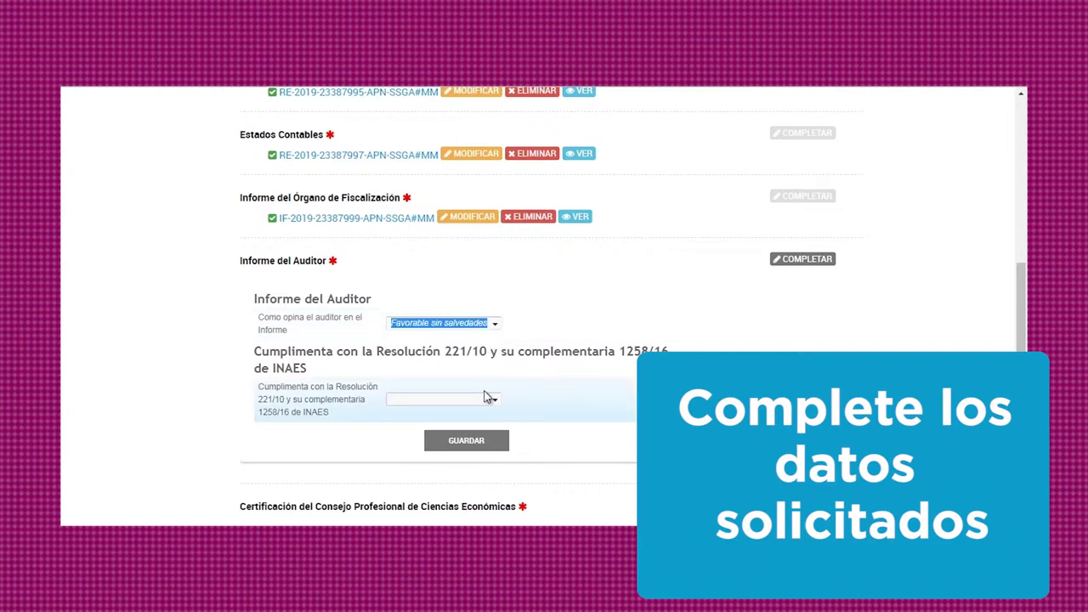
pyautogui.click(495, 403)
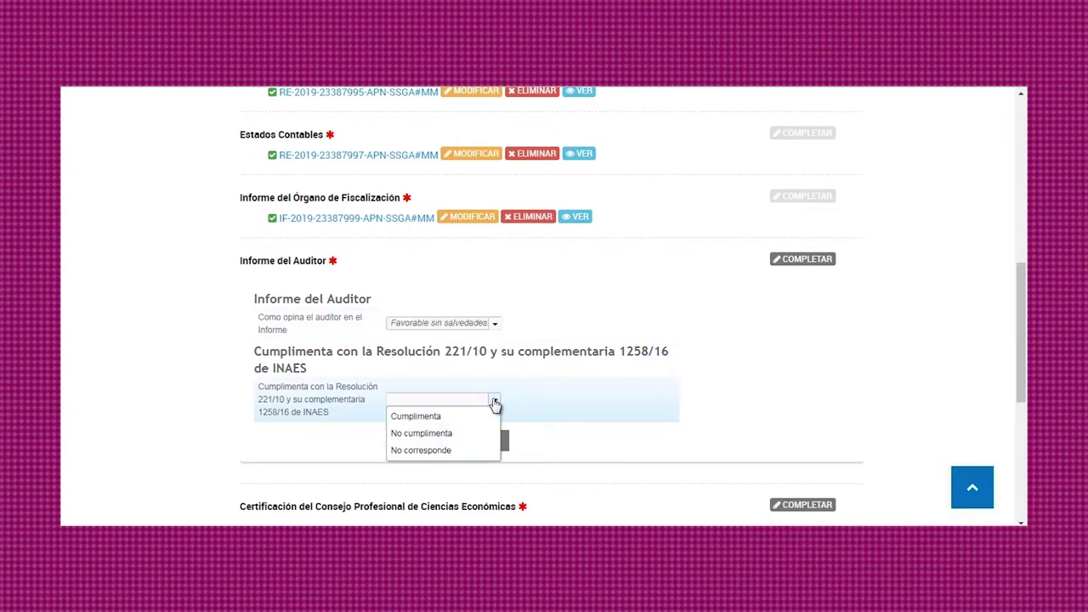
pyautogui.click(487, 417)
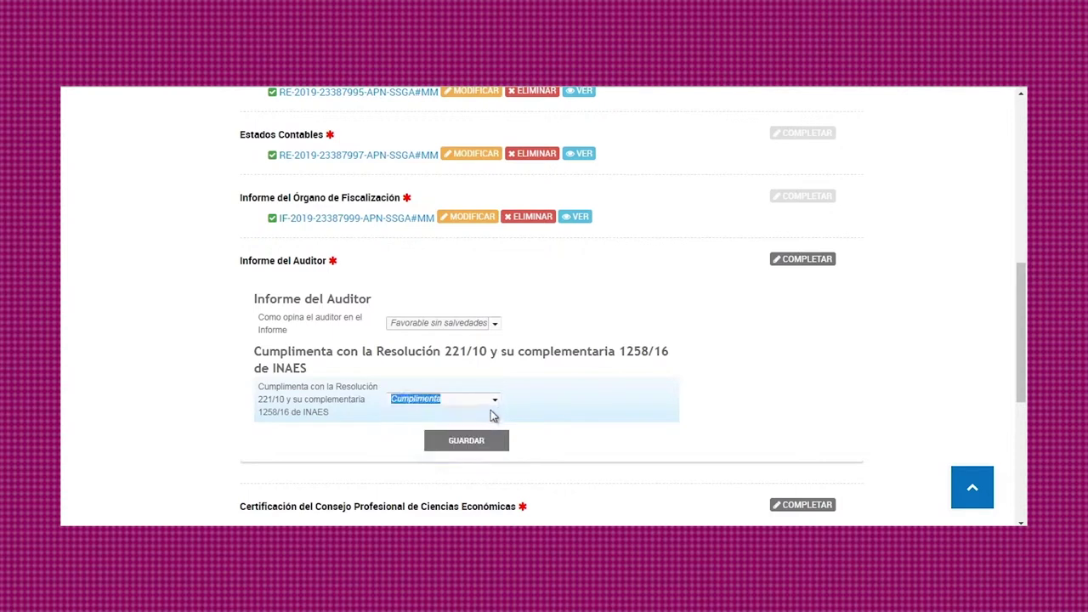
# - Try the No cumplimenta and No corresponde answers for compliance with Resolución 221/10 in the Informe del Auditor form
pyautogui.click(496, 406)
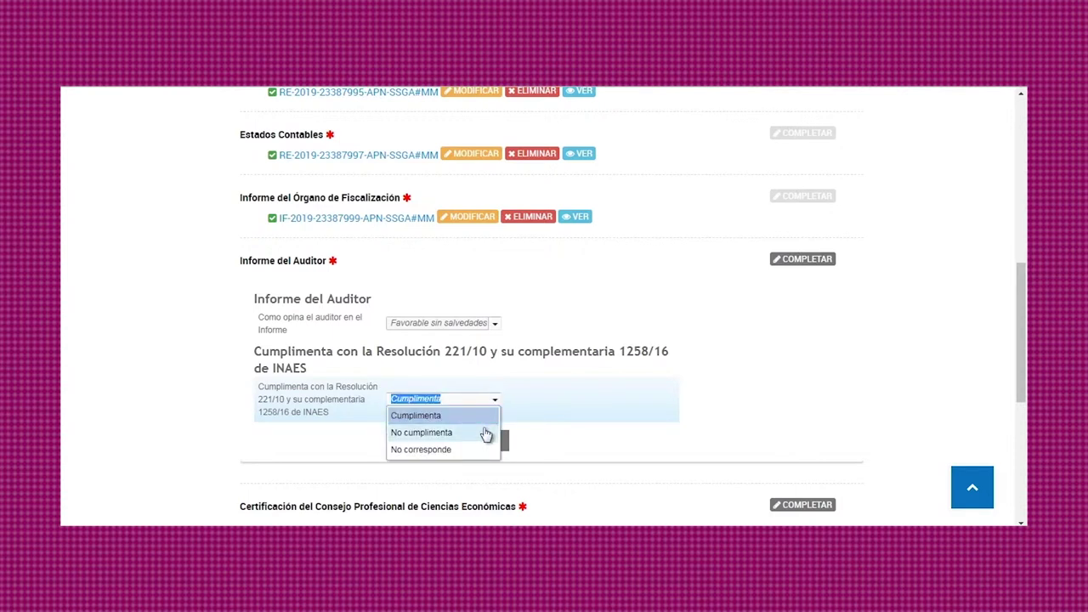
pyautogui.click(485, 433)
pyautogui.click(495, 407)
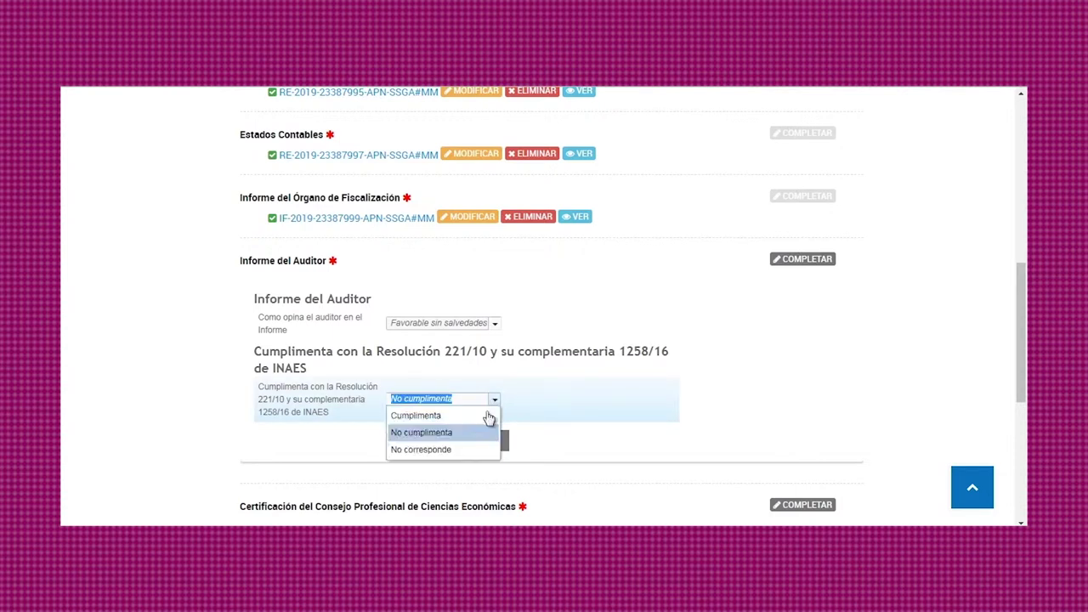
pyautogui.click(479, 449)
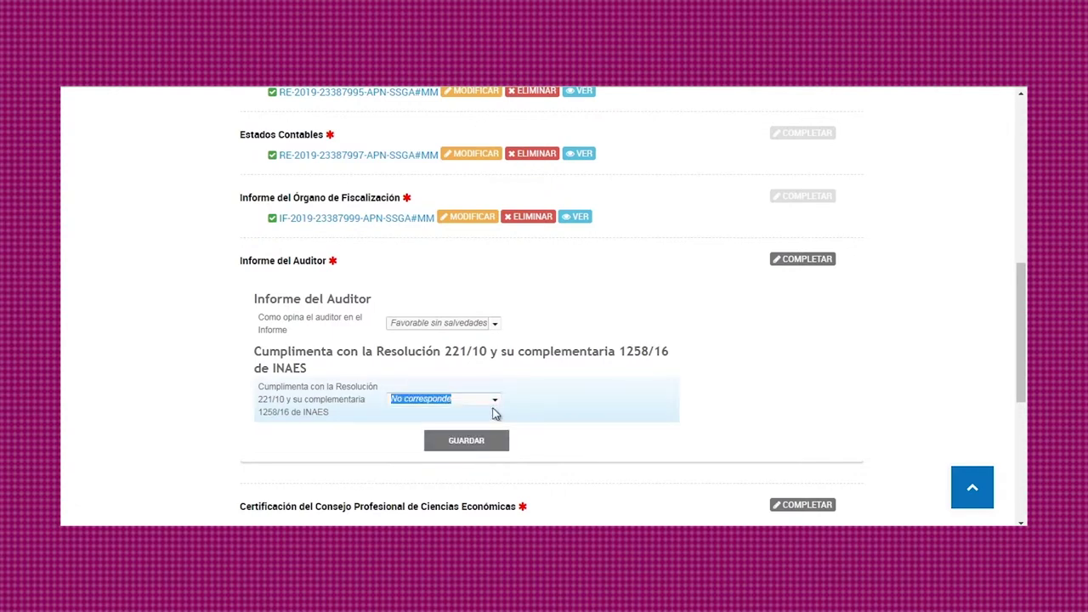
# - Set compliance with Resolución 221/10 to Cumplimenta and save the Informe del Auditor form
pyautogui.click(493, 402)
pyautogui.click(469, 417)
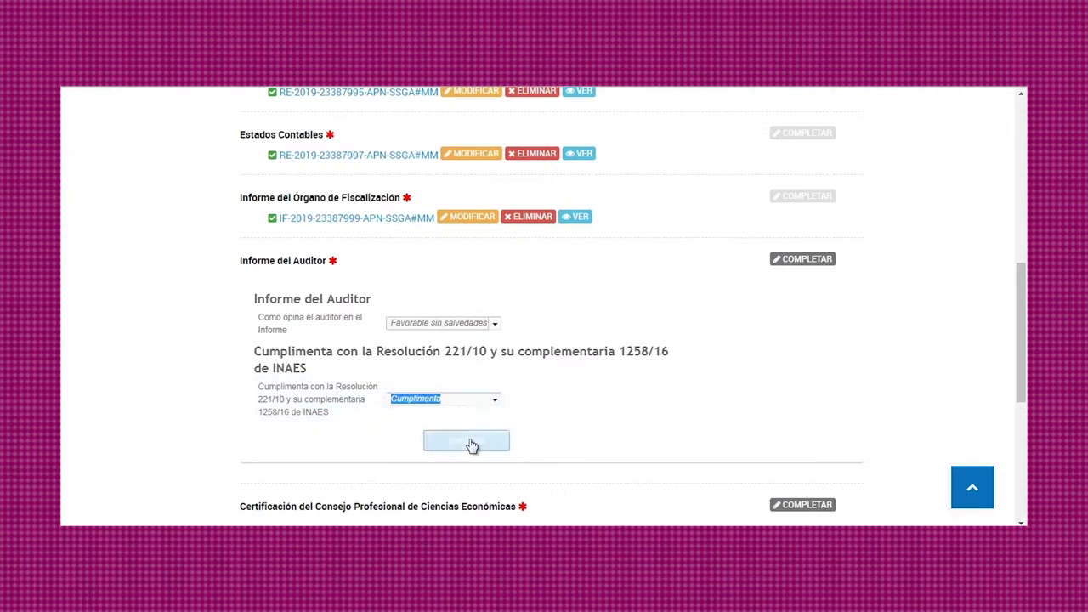
pyautogui.click(472, 444)
# - Attach the COOPERATIVAS PDF as the corresponding documentation for Informe del Auditor
pyautogui.scroll(-3, 584, 400)
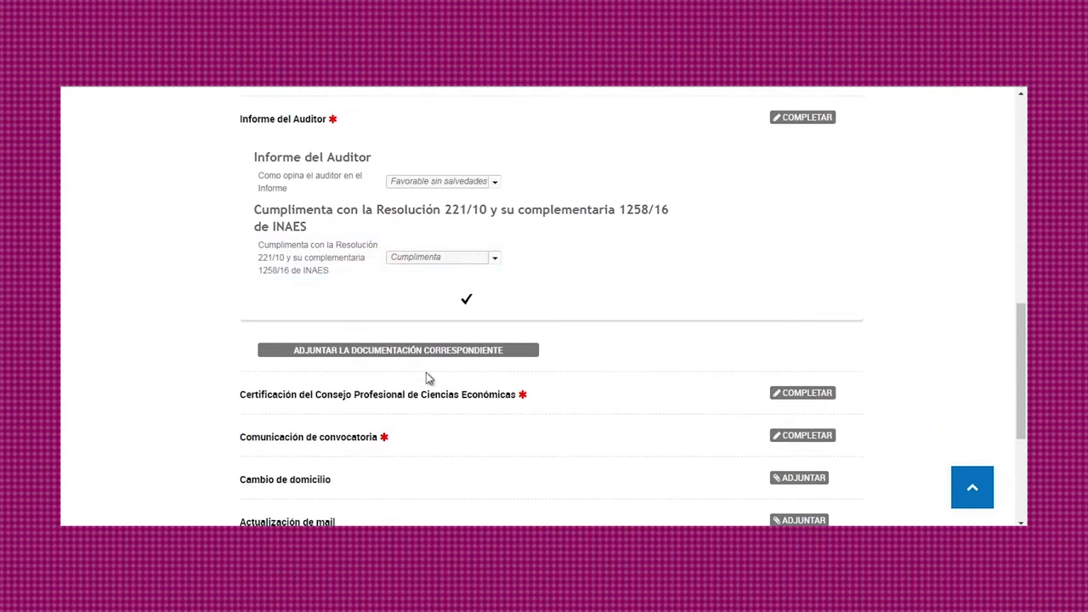
pyautogui.click(417, 357)
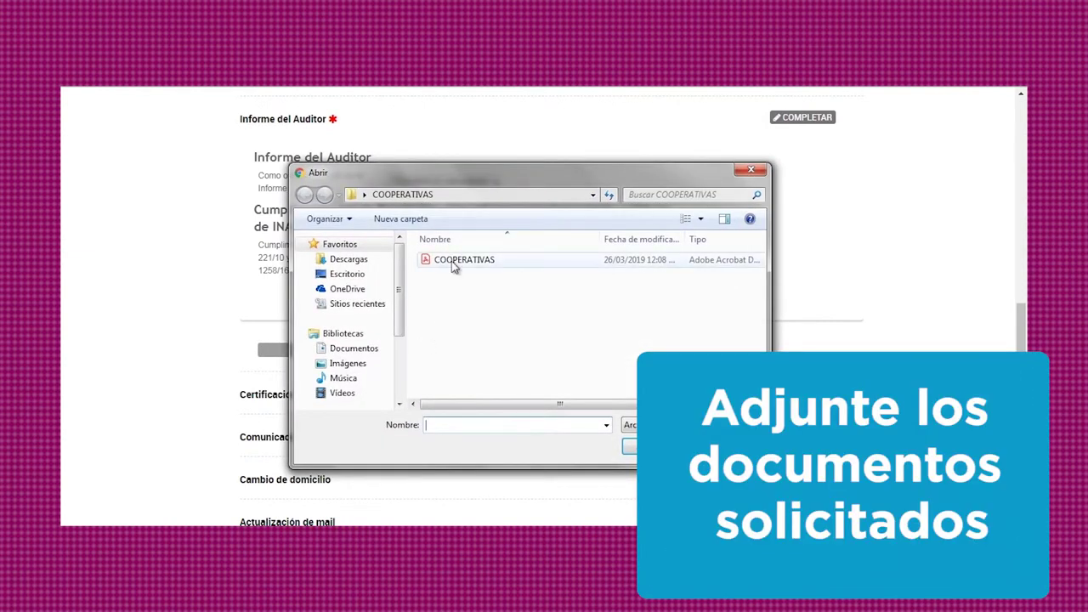
pyautogui.click(464, 260)
pyautogui.press('Return')
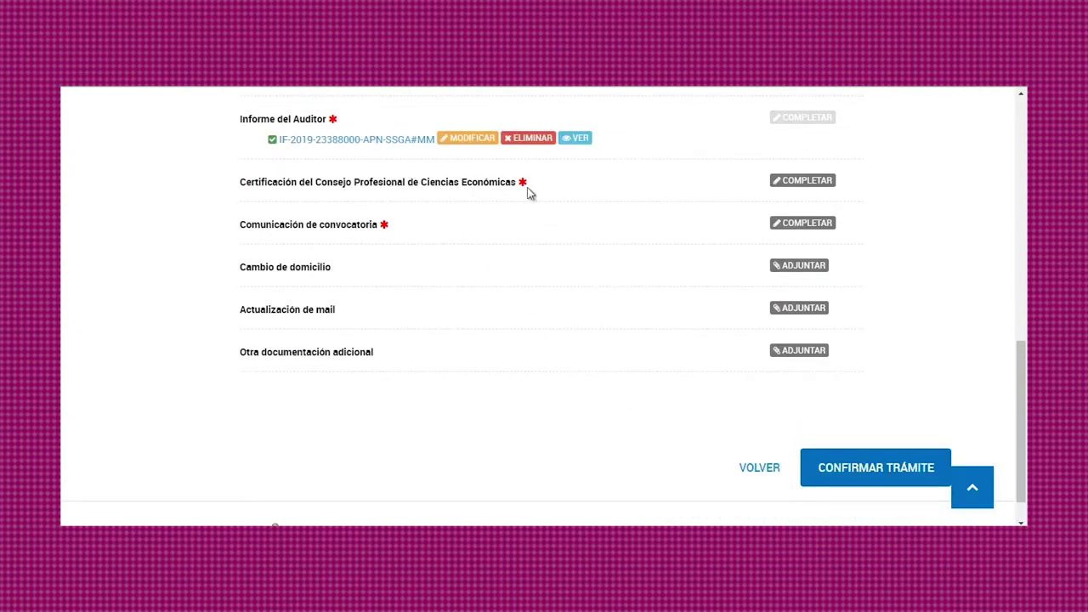
# - Open the Certificación del Consejo Profesional de Ciencias Económicas form, try No for the auditor's certified signature, and highlight the resulting clarification text
pyautogui.click(792, 186)
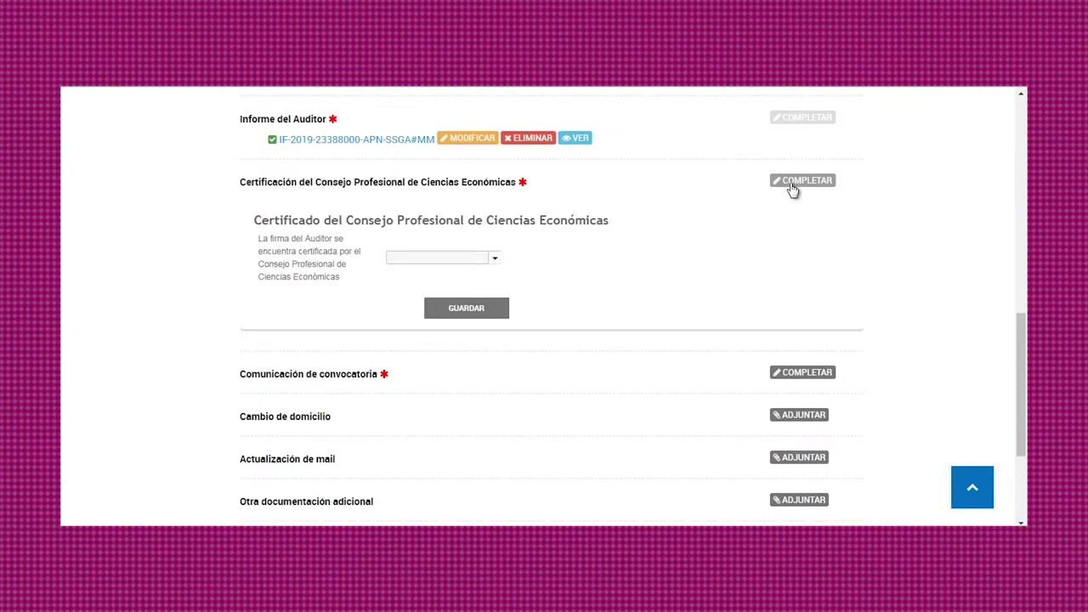
pyautogui.click(494, 260)
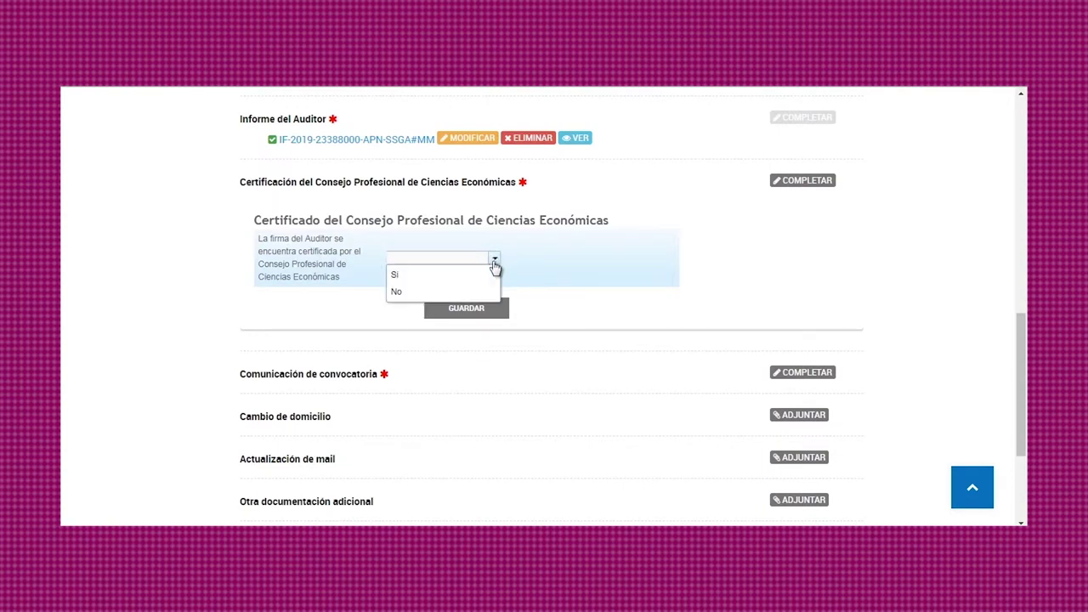
pyautogui.click(482, 292)
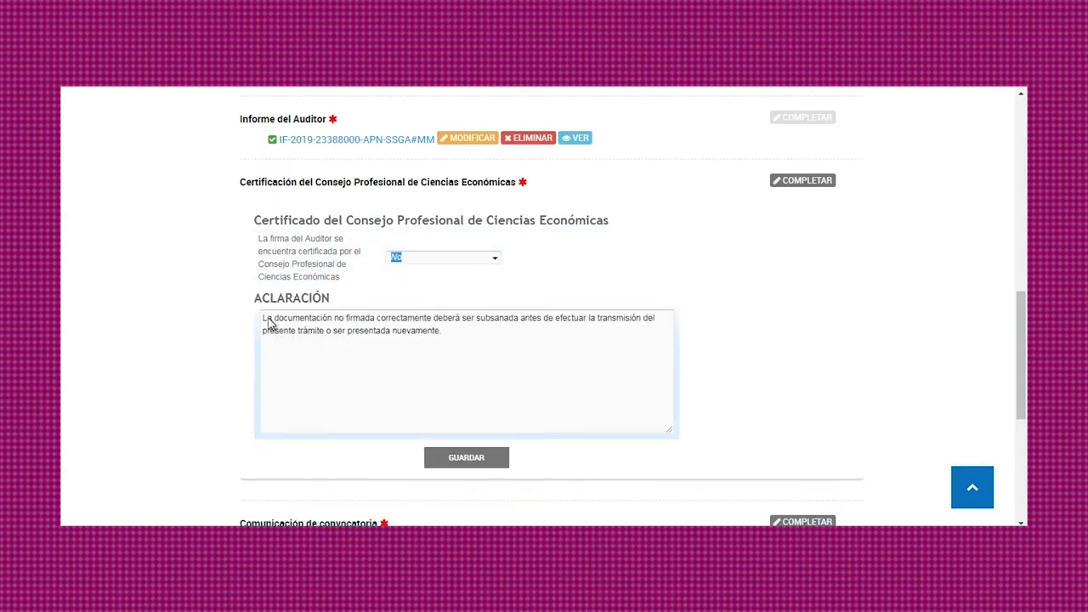
pyautogui.moveTo(269, 323); pyautogui.dragTo(525, 364)
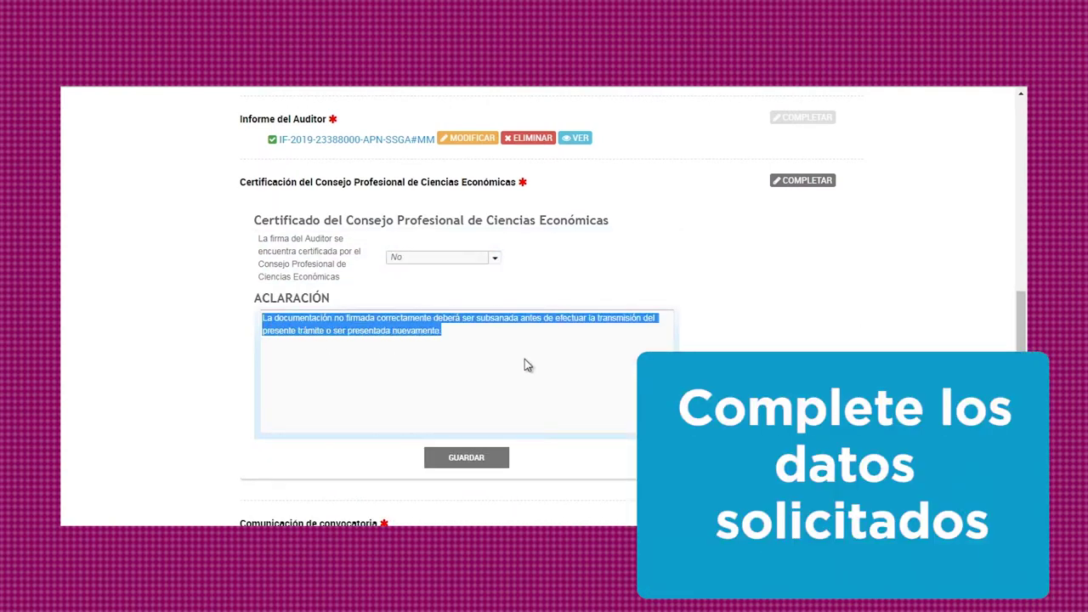
# - Set the auditor's signature as certified by the Consejo Profesional to Sí and save the form
pyautogui.click(494, 260)
pyautogui.click(483, 276)
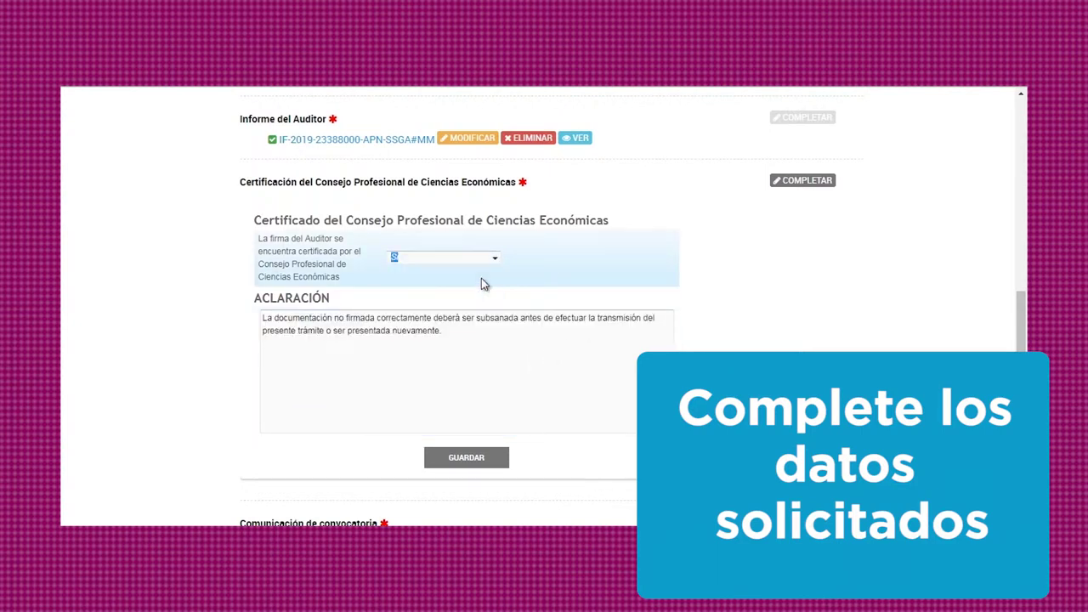
pyautogui.click(471, 309)
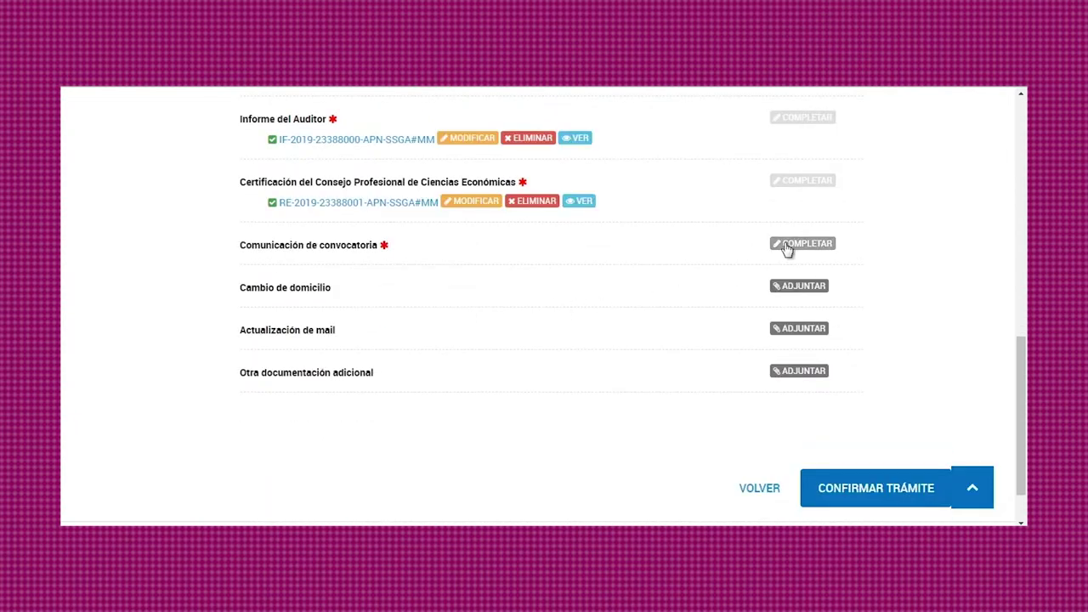
# - Open the Comunicación de convocatoria form, setting the assembly date to 27/03/2019 and the publication date to 07/03/2019
pyautogui.click(787, 246)
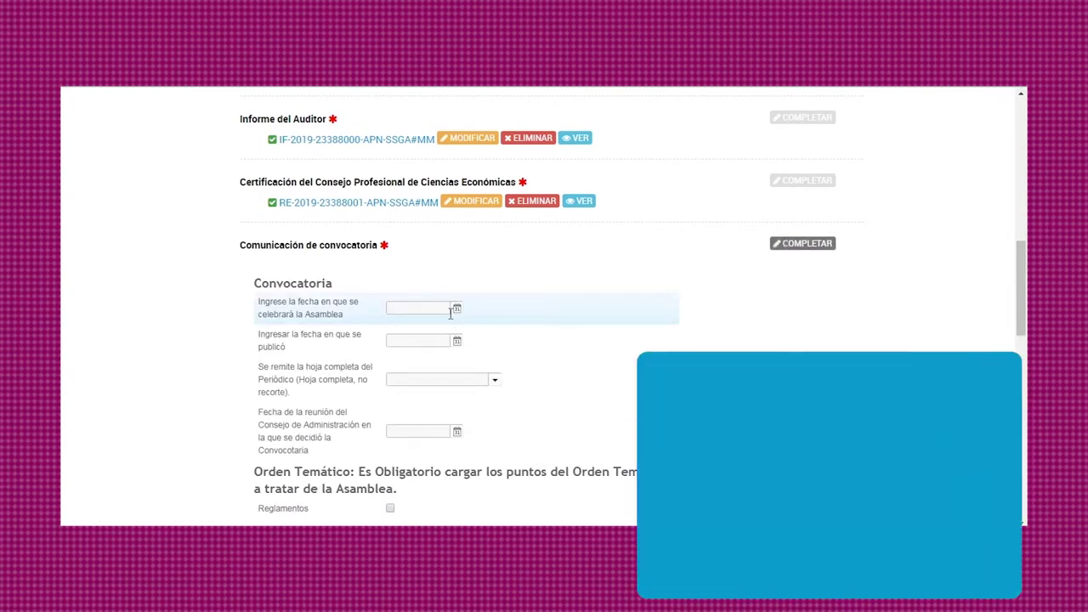
pyautogui.click(457, 309)
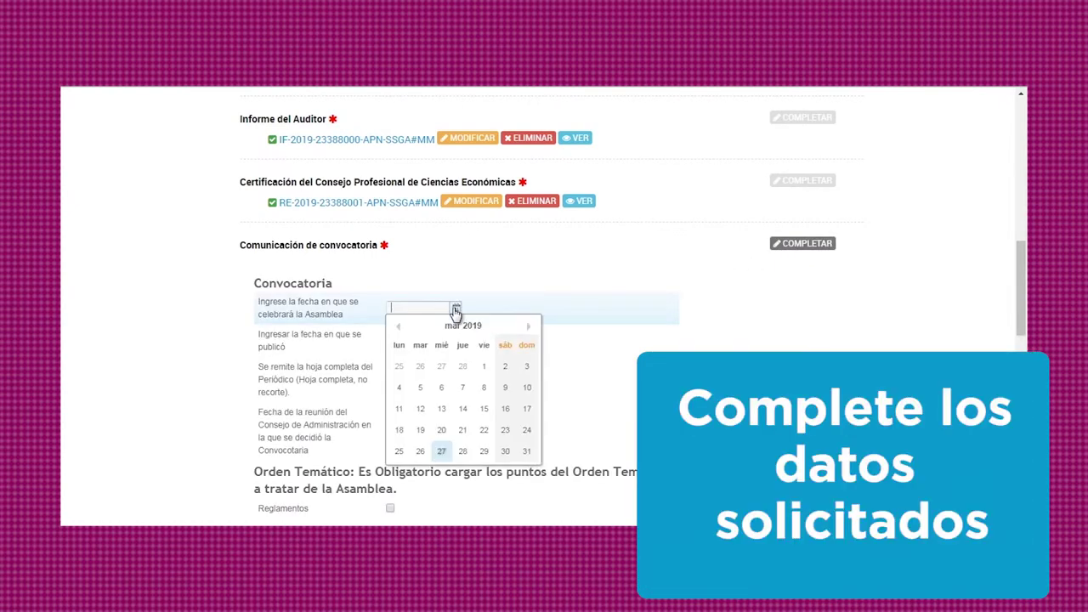
pyautogui.click(441, 451)
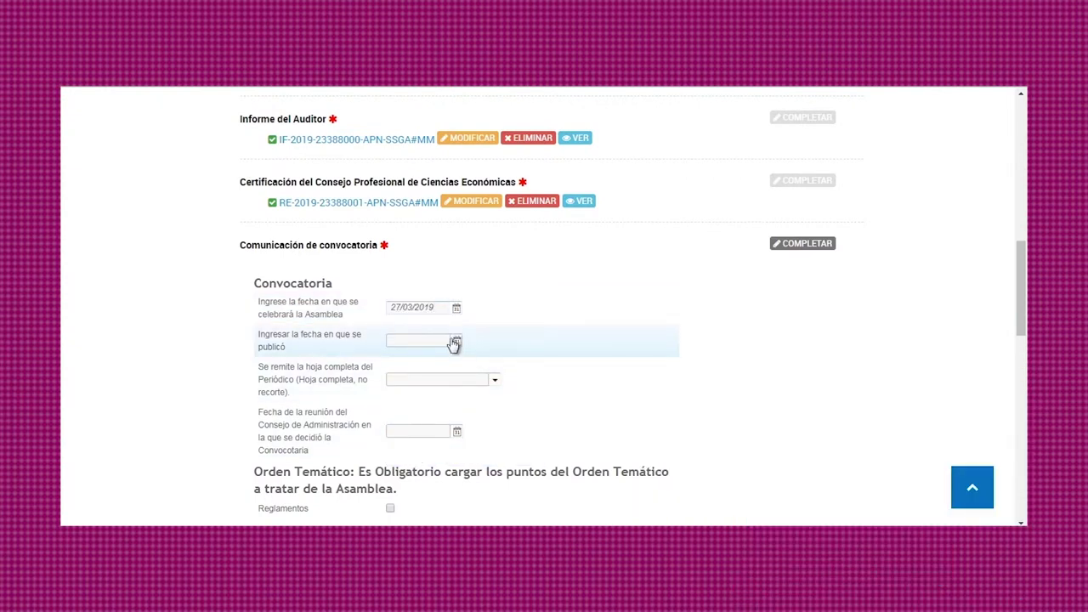
pyautogui.click(455, 342)
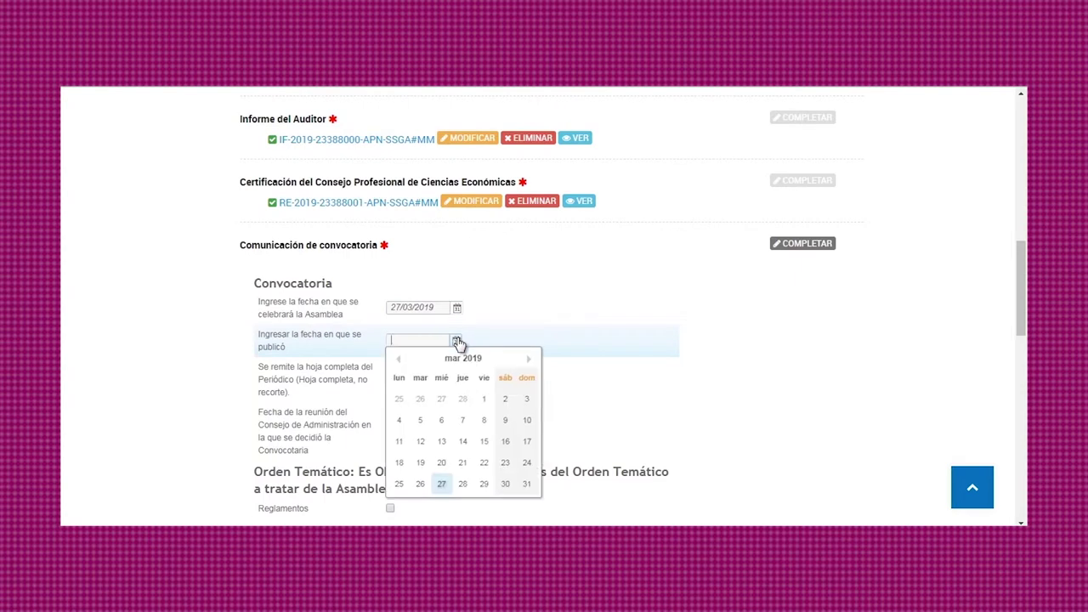
pyautogui.click(462, 421)
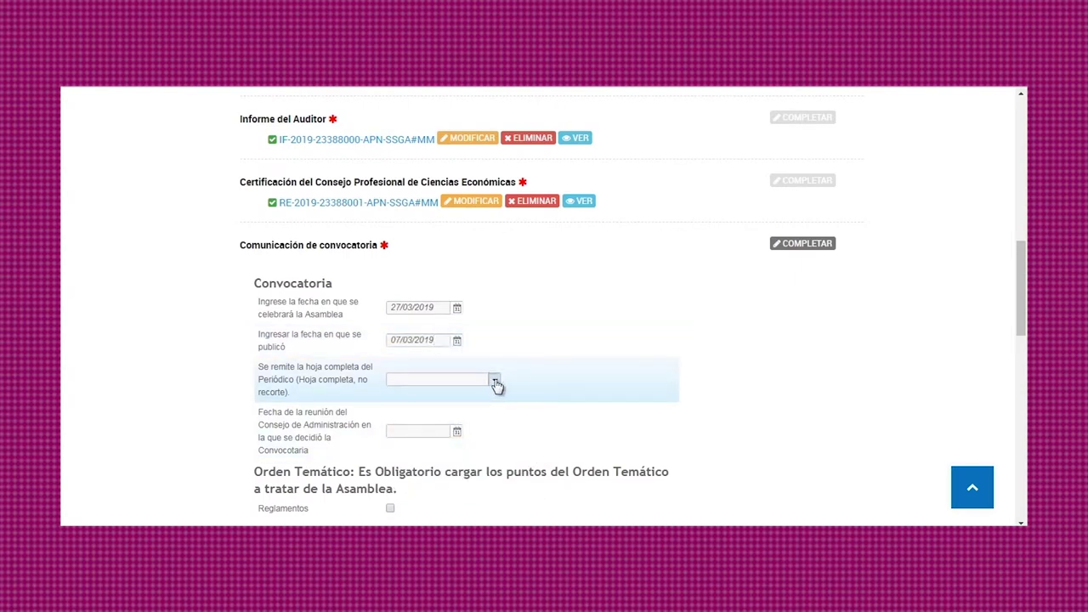
# - Try the Sí and No answers for sending the complete newspaper page in the Convocatoria form
pyautogui.click(494, 383)
pyautogui.click(489, 397)
pyautogui.click(494, 384)
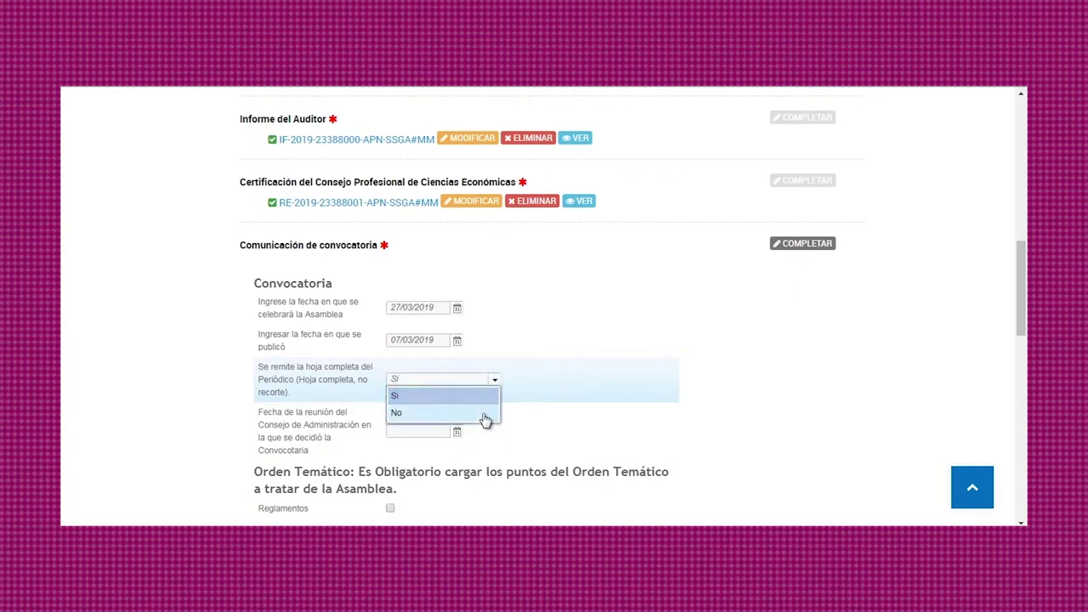
pyautogui.click(483, 413)
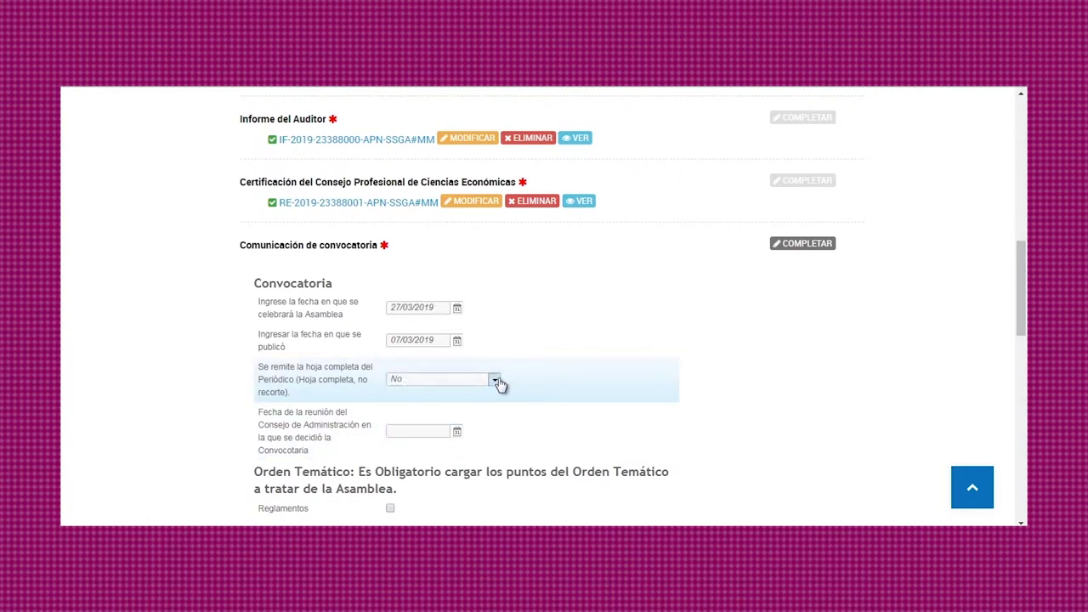
# - Set sending of the complete newspaper page to Sí and the Consejo de Administración meeting date to 01/03/2019
pyautogui.click(494, 382)
pyautogui.click(477, 397)
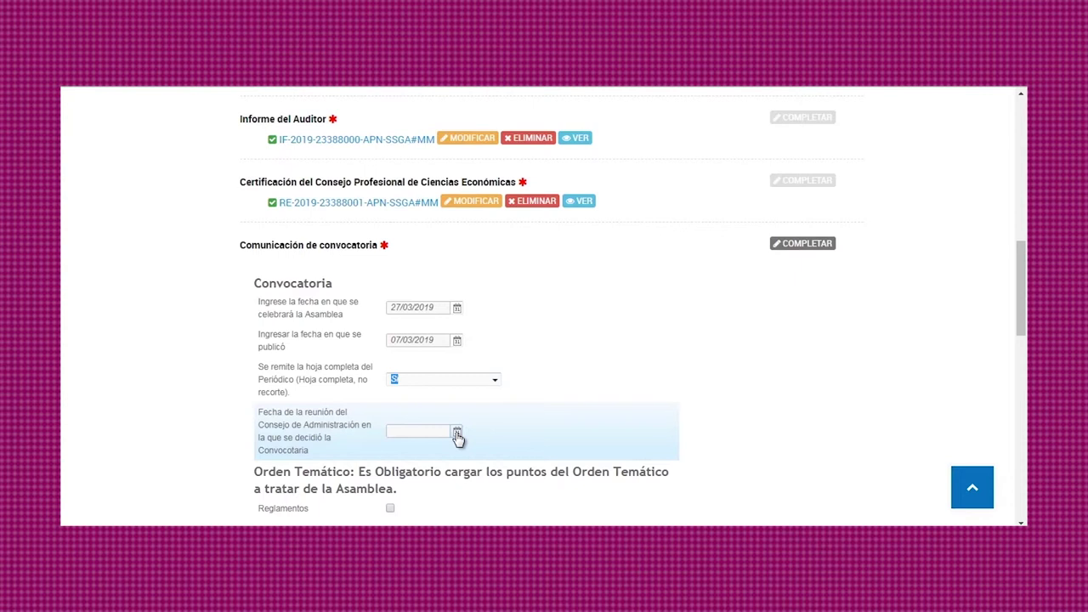
pyautogui.click(457, 434)
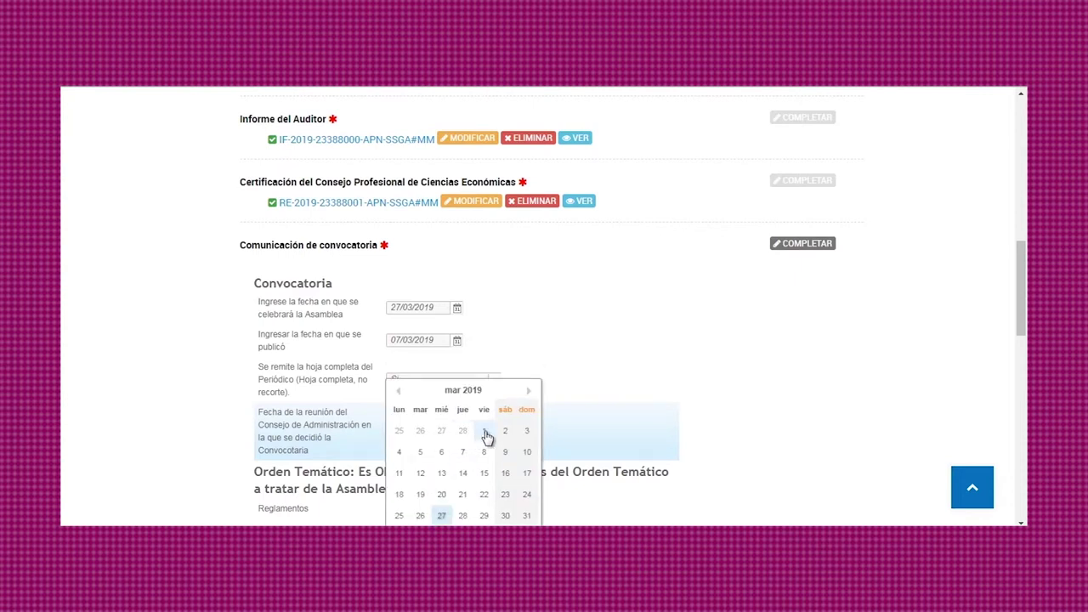
pyautogui.click(485, 434)
# - Include Reglamentos, Designación de dos asociados para firmar el Acta, Filial and Valor de la Cuota Social in the Orden Temático
pyautogui.scroll(-2, 559, 371)
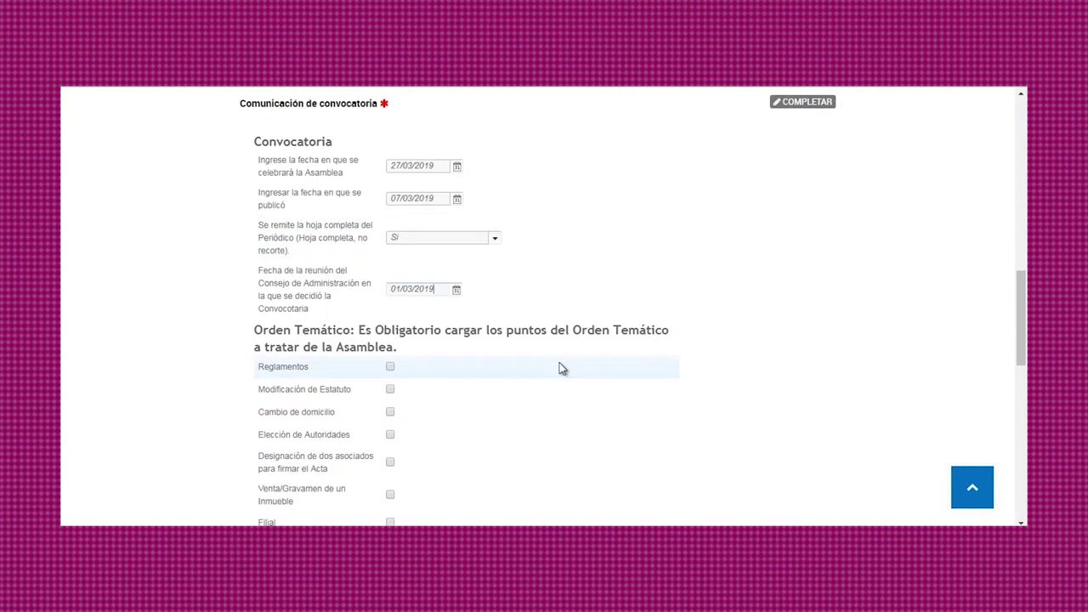
pyautogui.scroll(-3, 491, 376)
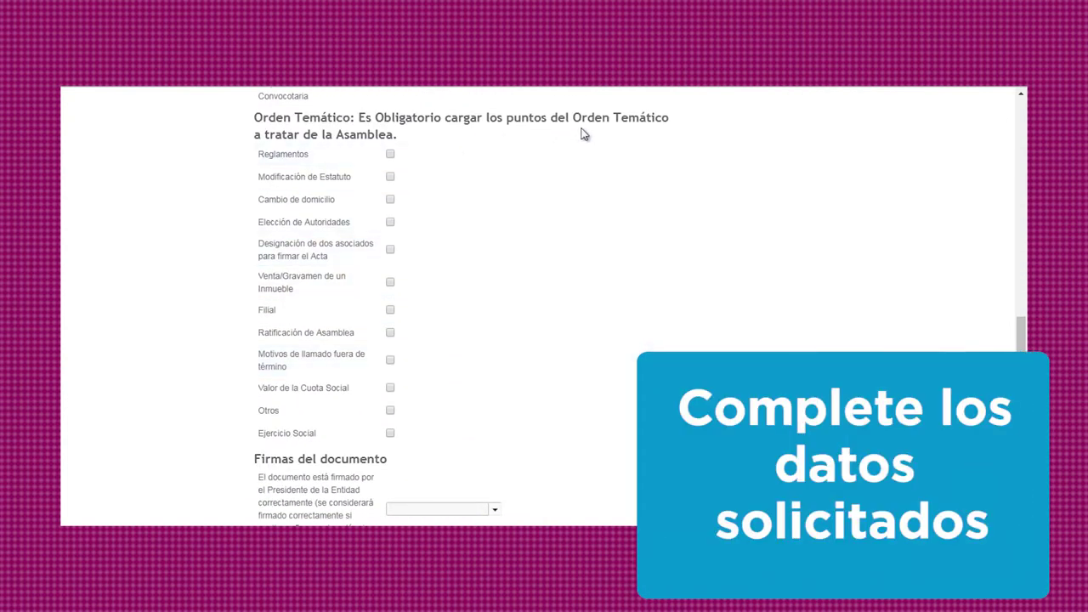
pyautogui.click(391, 156)
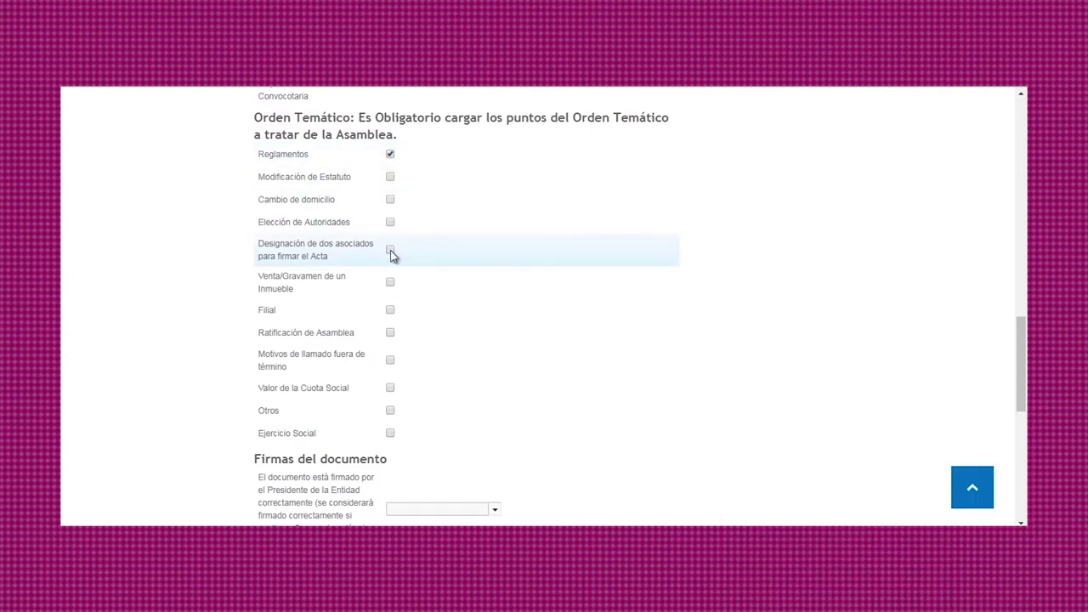
pyautogui.click(391, 252)
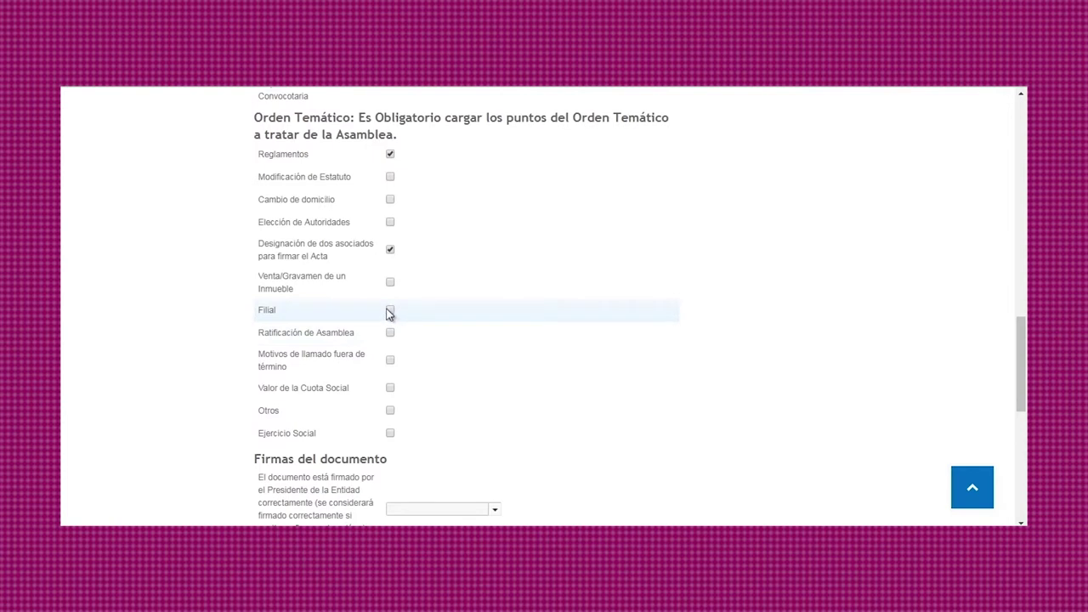
pyautogui.click(389, 312)
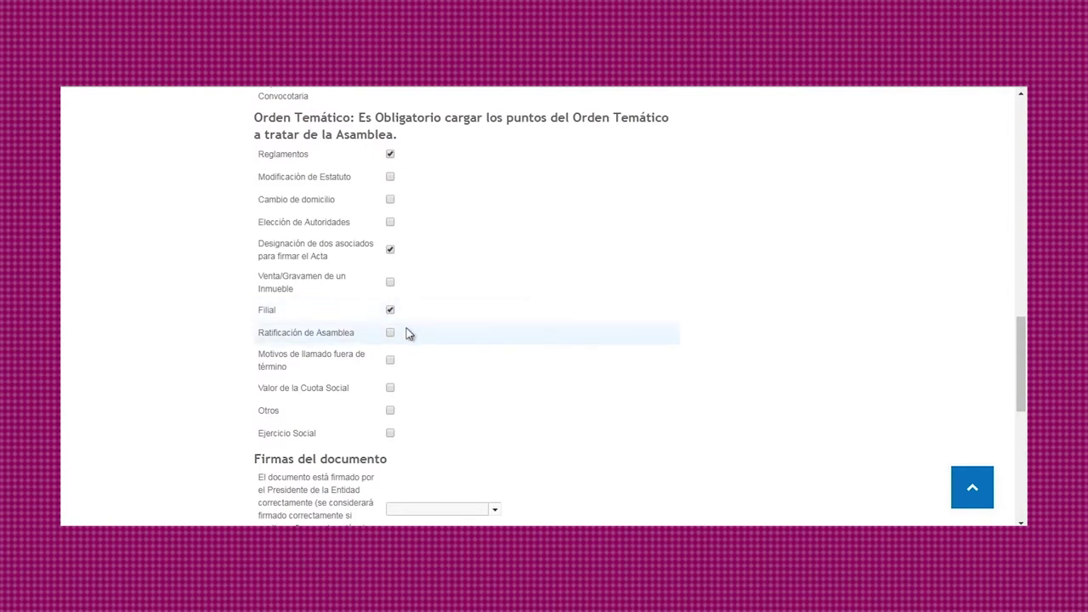
pyautogui.click(391, 391)
# - Add Otros with the text "prueba" and Ejercicio Social with ejercicio 2017 to the Orden Temático
pyautogui.click(390, 412)
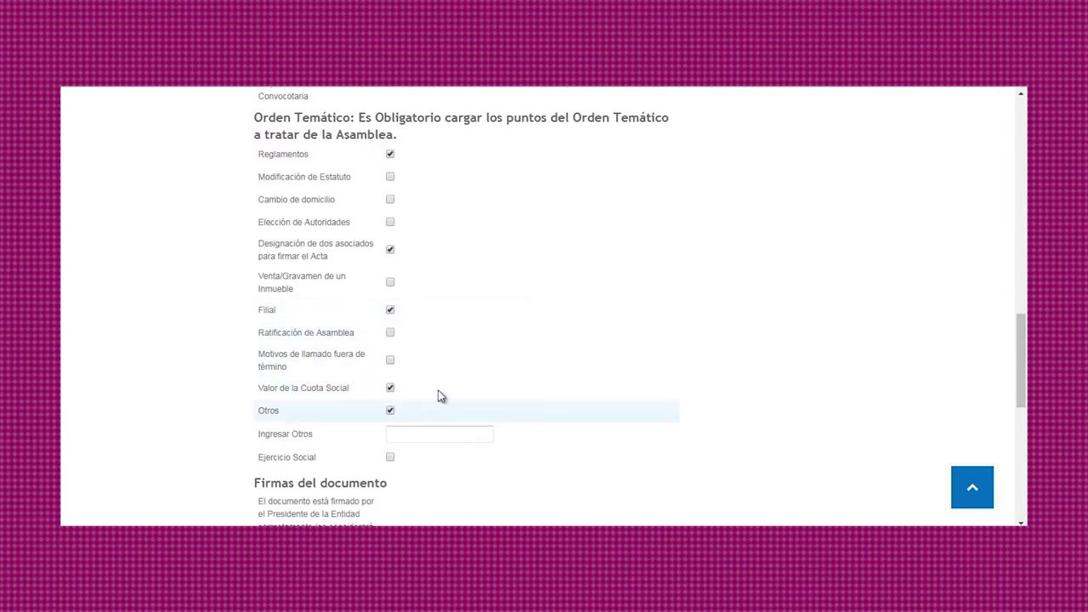
pyautogui.scroll(-1, 439, 396)
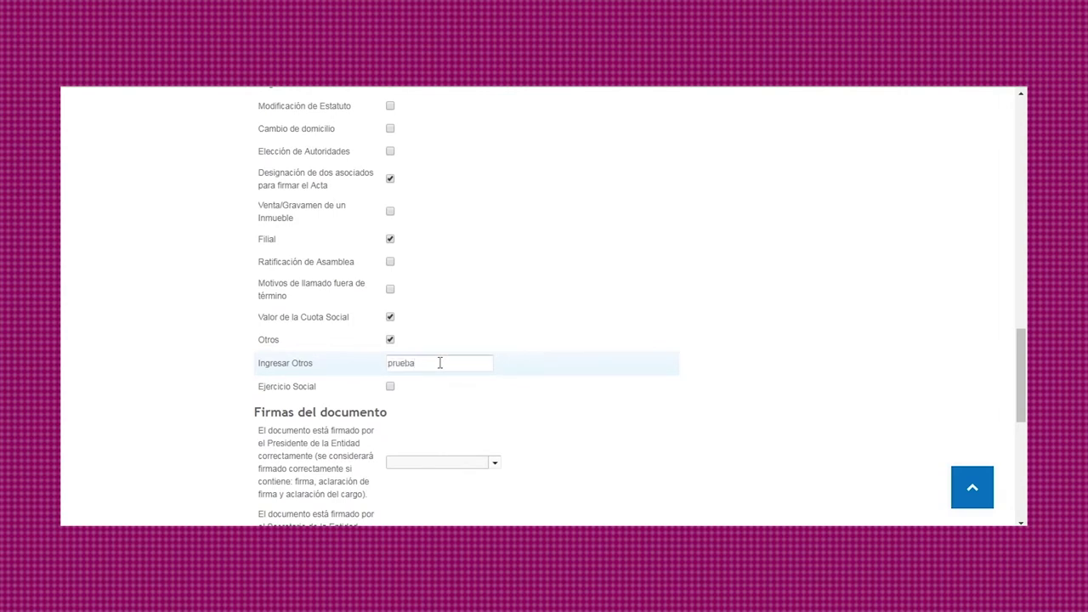
pyautogui.click(390, 387)
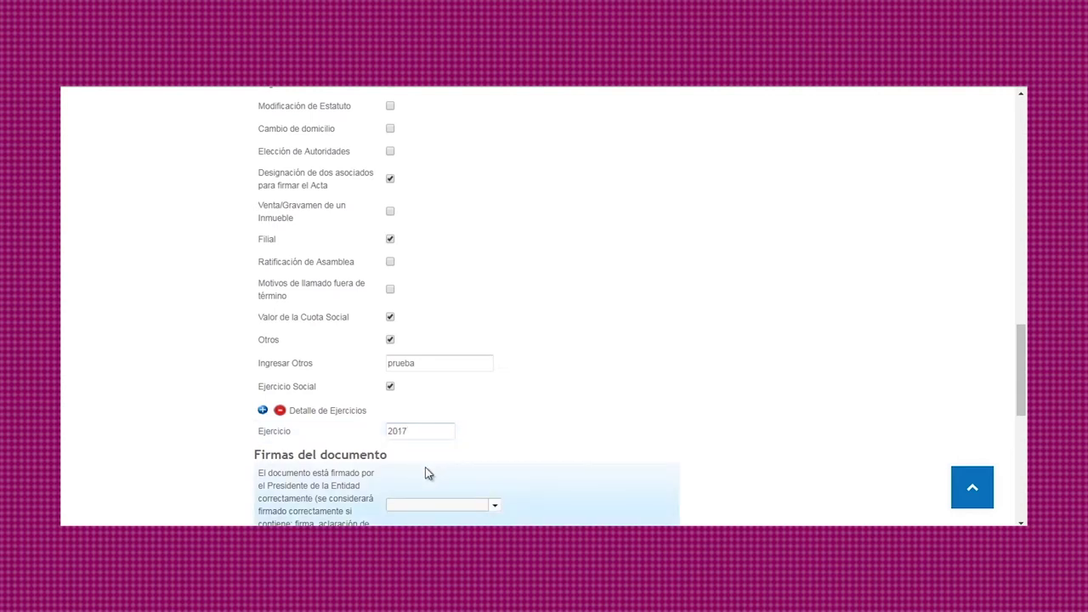
# - Try No for the Presidente's correct signature under Firmas del documento and highlight the clarification text
pyautogui.scroll(-2, 459, 442)
pyautogui.click(495, 366)
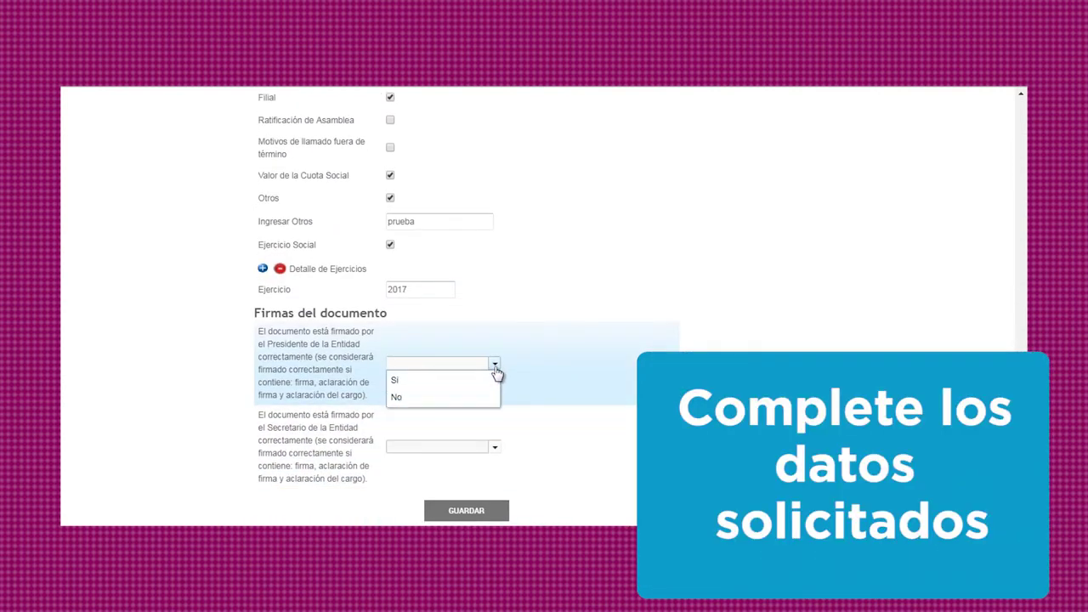
pyautogui.click(489, 398)
pyautogui.scroll(-2, 568, 422)
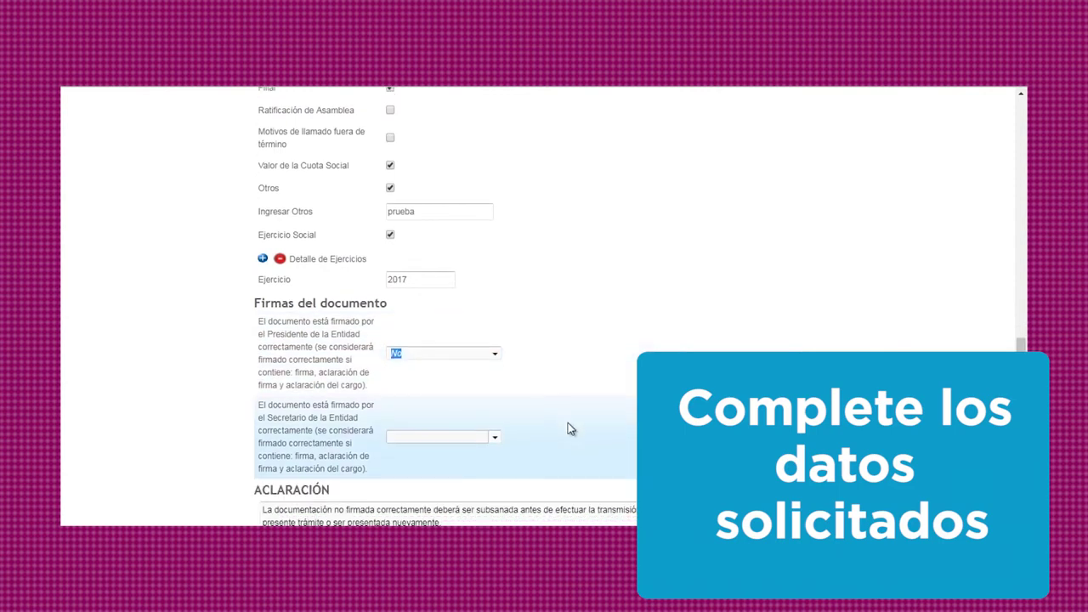
pyautogui.moveTo(263, 391); pyautogui.dragTo(614, 433)
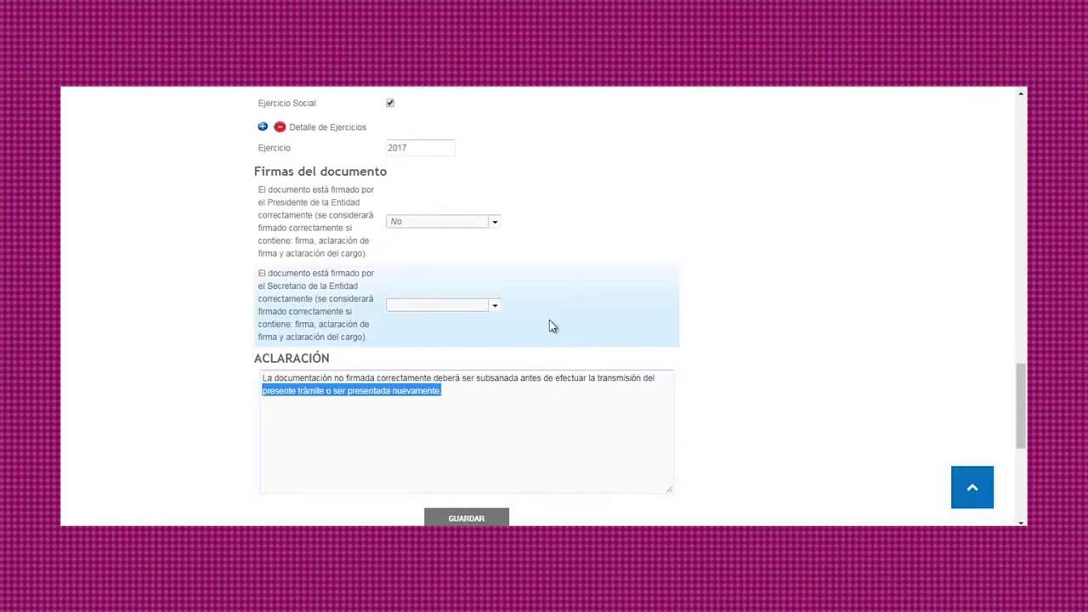
# - Set both the Presidente's and Secretario's correct signature answers to Sí and save the Comunicación de convocatoria form
pyautogui.click(492, 223)
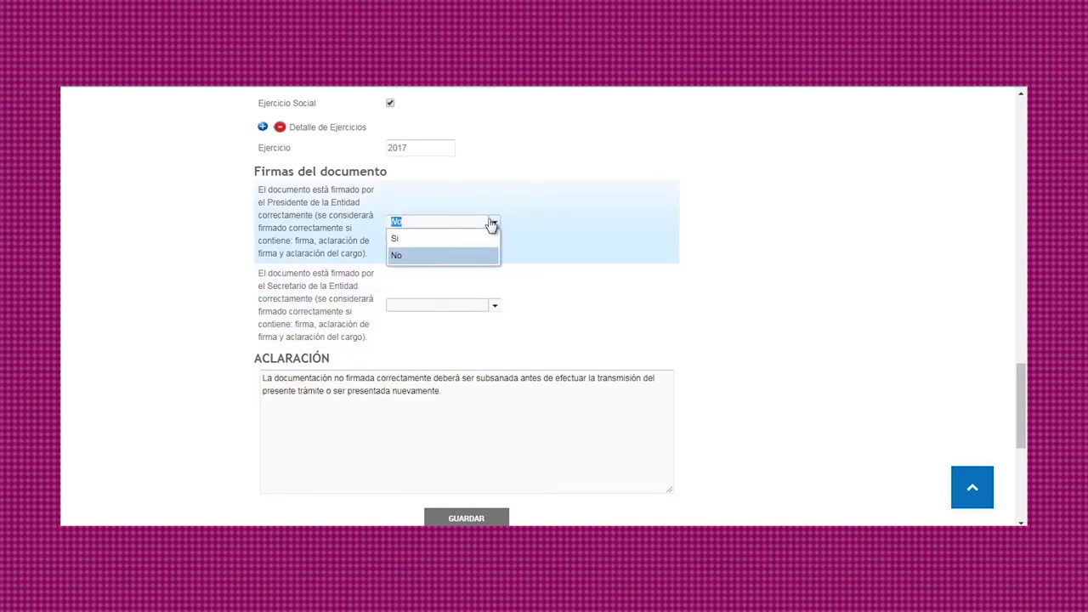
pyautogui.click(483, 239)
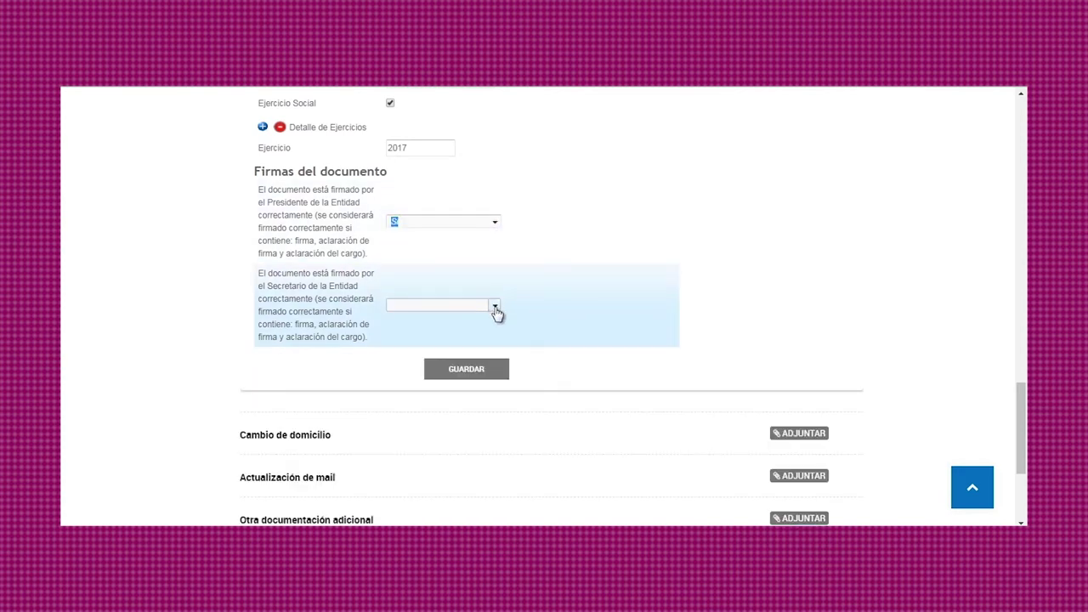
pyautogui.click(495, 311)
pyautogui.click(481, 324)
pyautogui.click(481, 371)
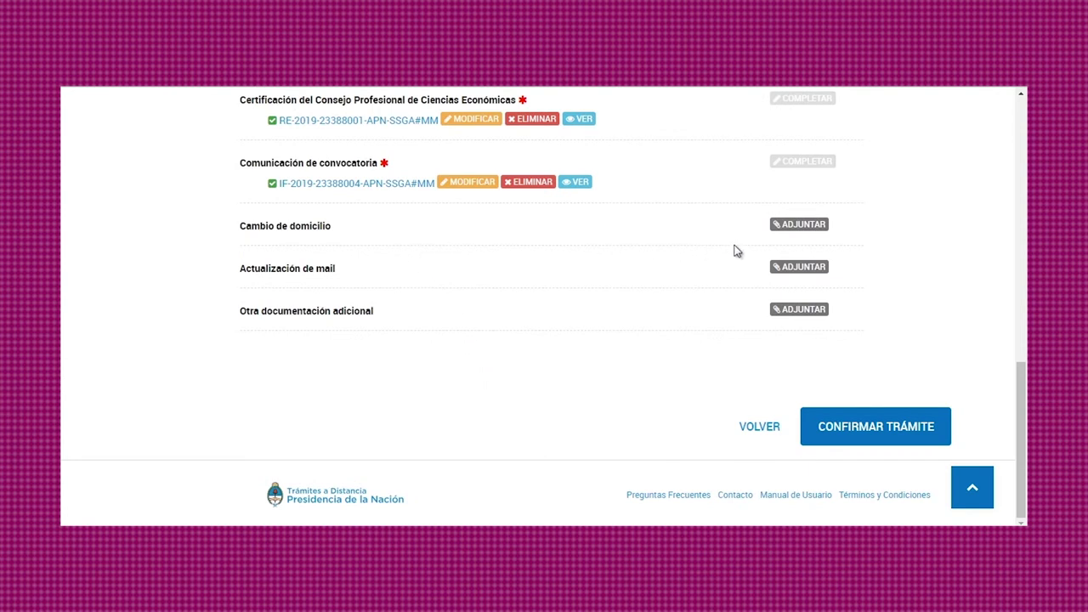
# - Attach the COOPERATIVAS PDF from the computer as the Cambio de domicilio document
pyautogui.click(790, 224)
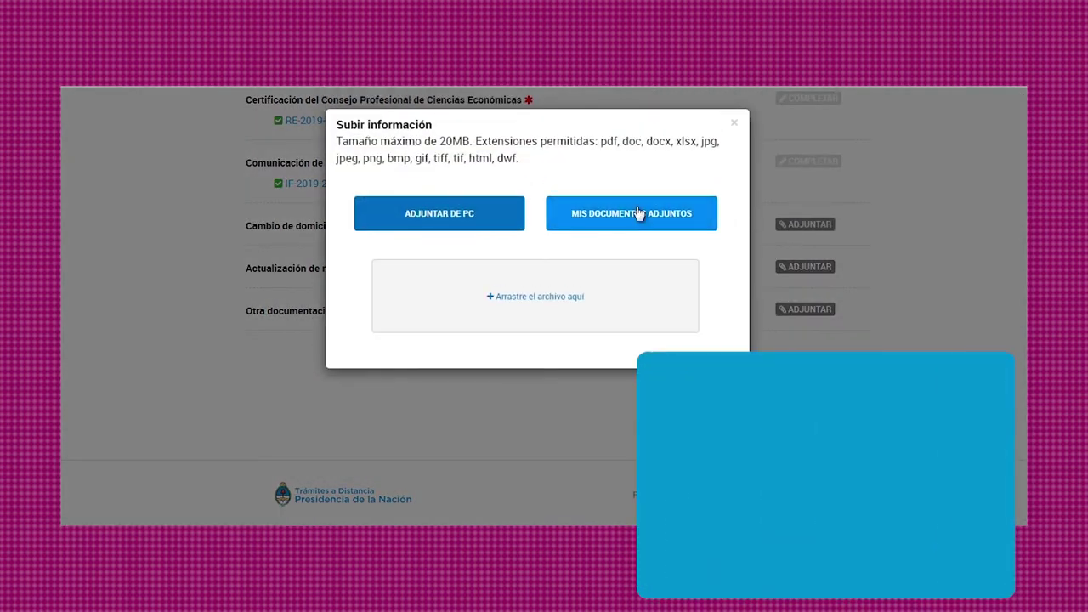
pyautogui.click(482, 214)
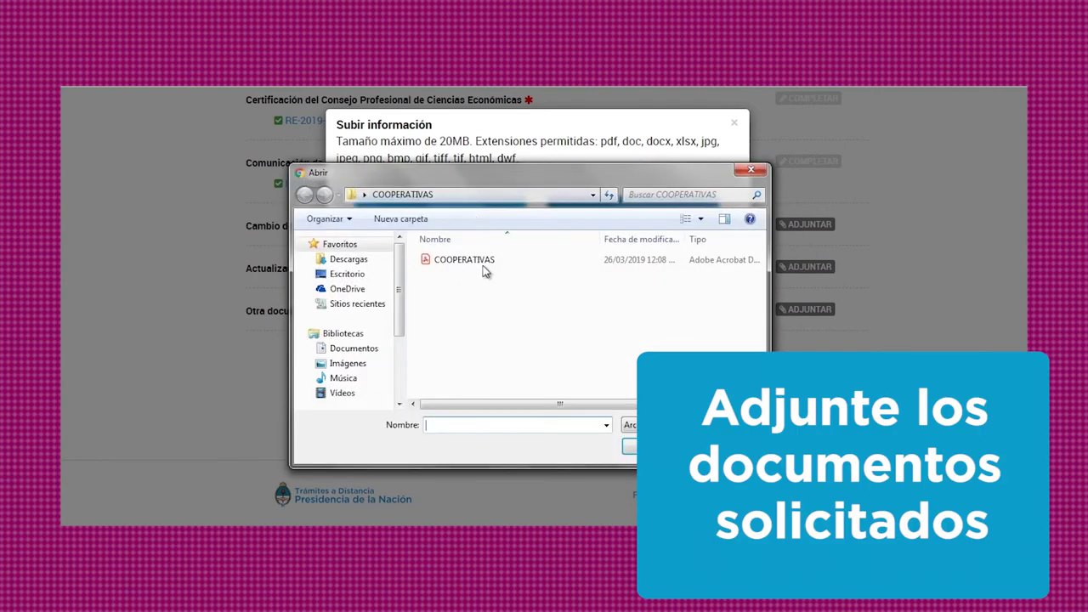
pyautogui.click(484, 265)
pyautogui.press('Return')
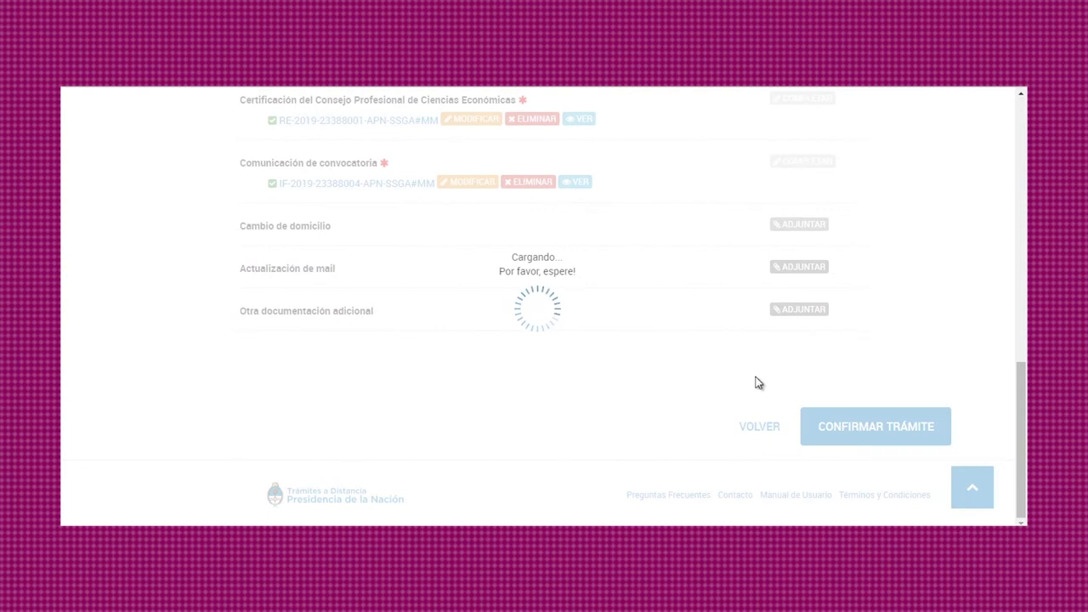
# - Attach the COOPERATIVAS PDF from the computer as the Actualización de mail document
pyautogui.click(816, 265)
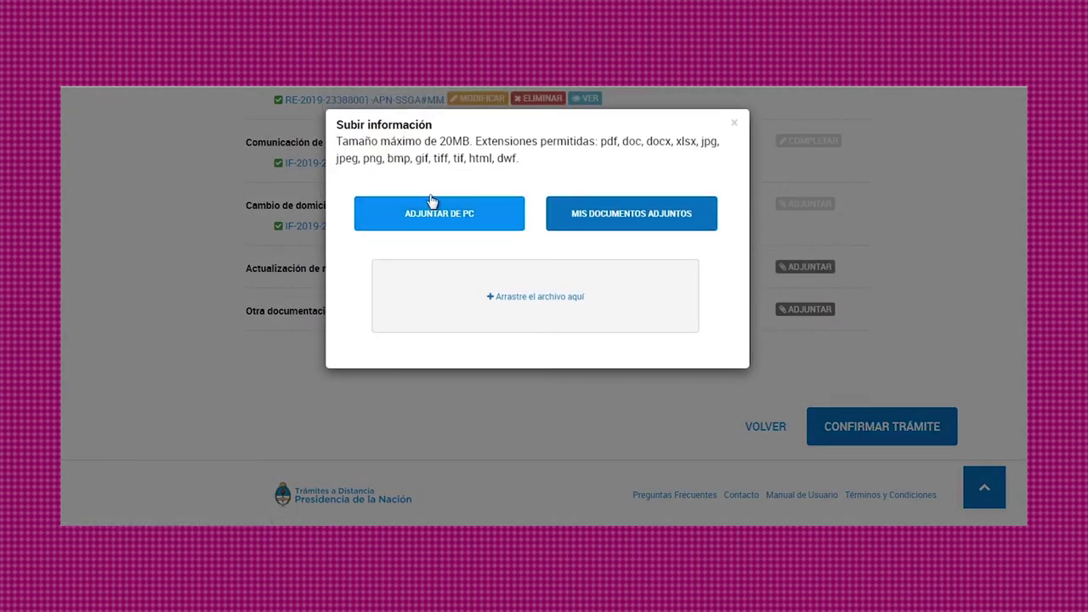
pyautogui.click(431, 204)
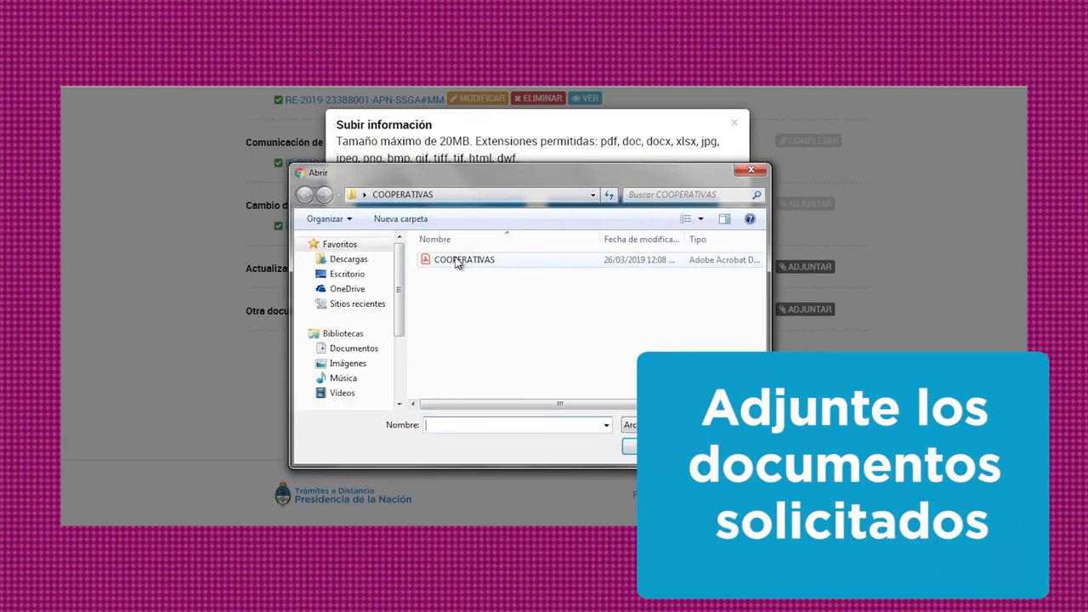
pyautogui.click(457, 262)
pyautogui.press('Return')
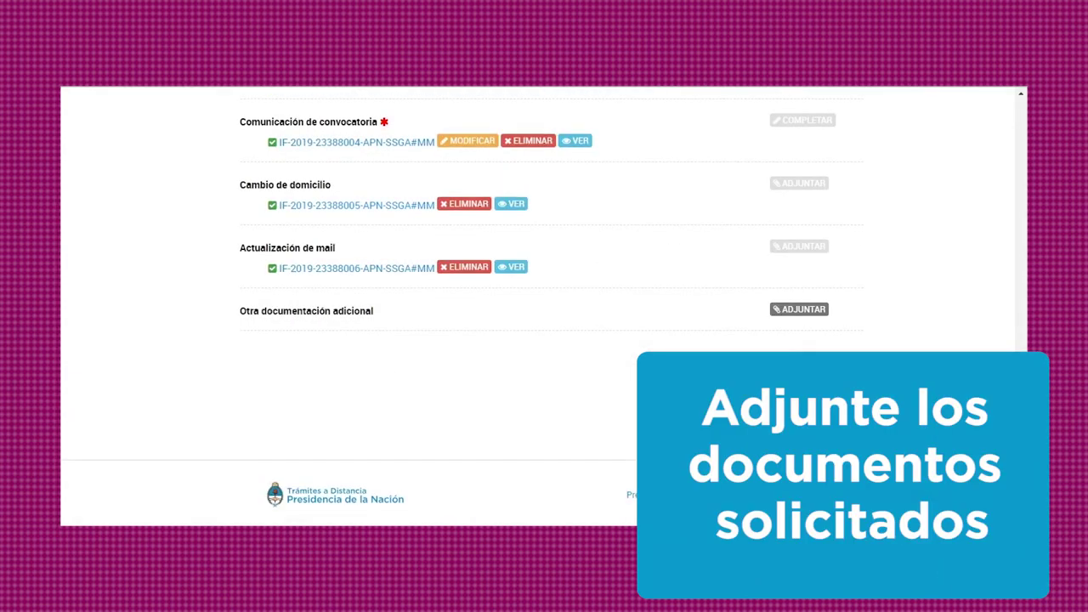
# - Attach the COOPERATIVAS PDF from the computer as the Otra documentación adicional document
pyautogui.click(795, 311)
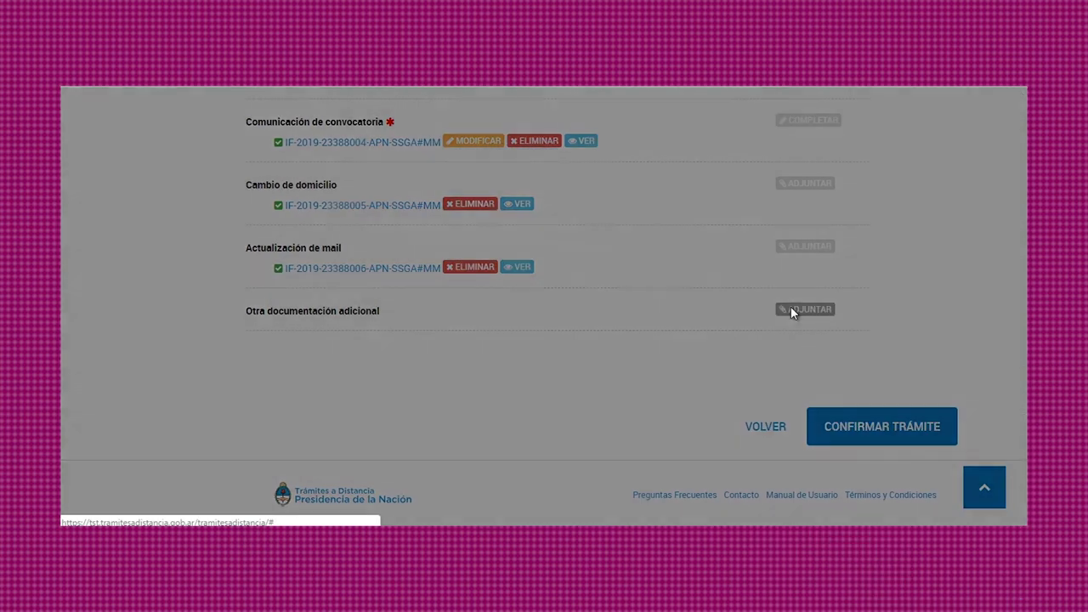
pyautogui.click(464, 216)
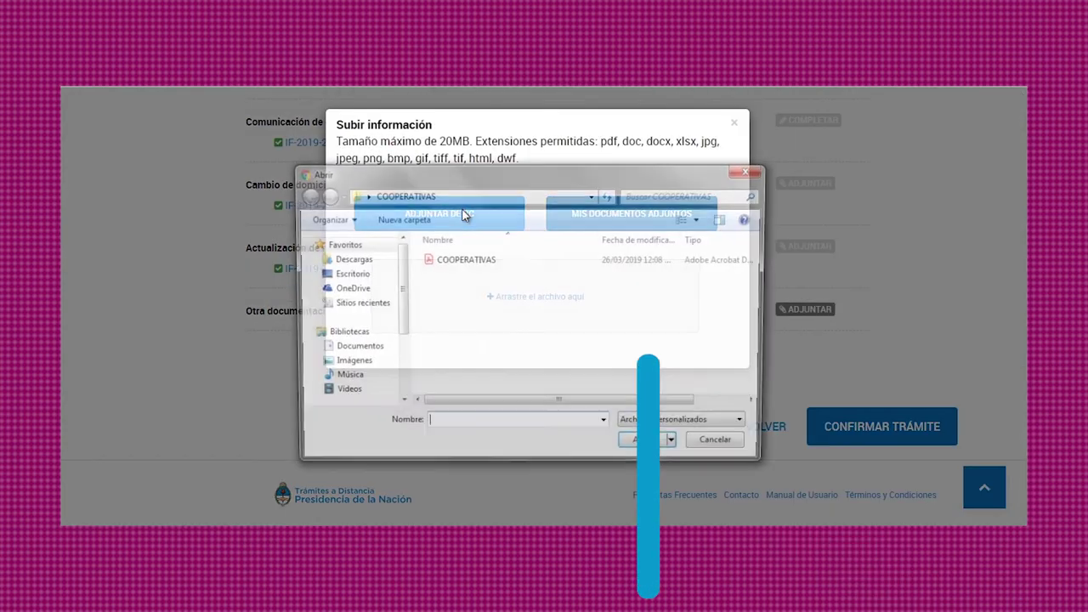
pyautogui.click(459, 261)
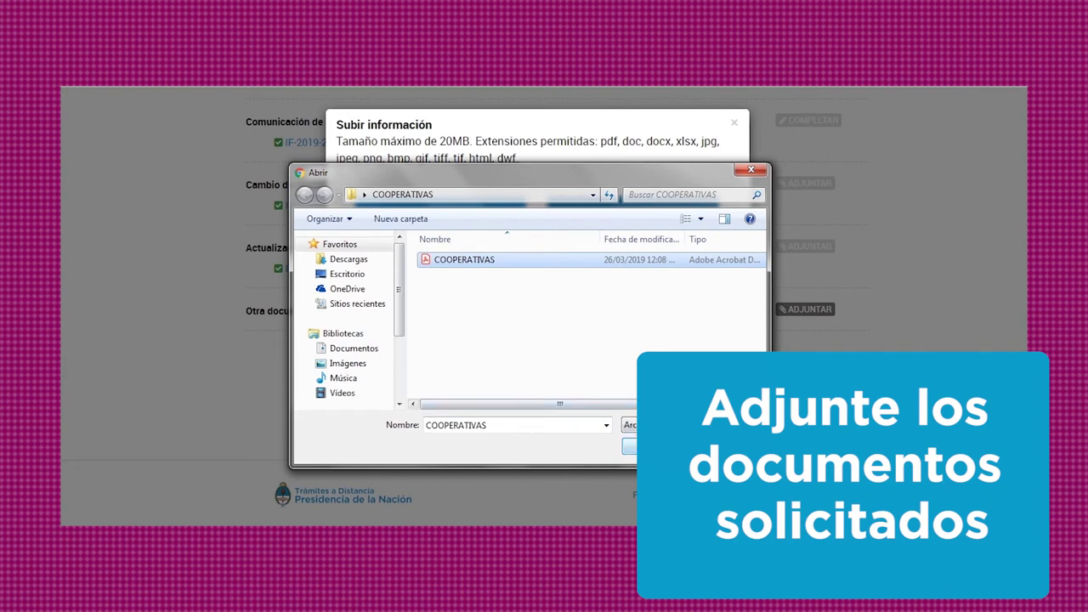
pyautogui.press('Return')
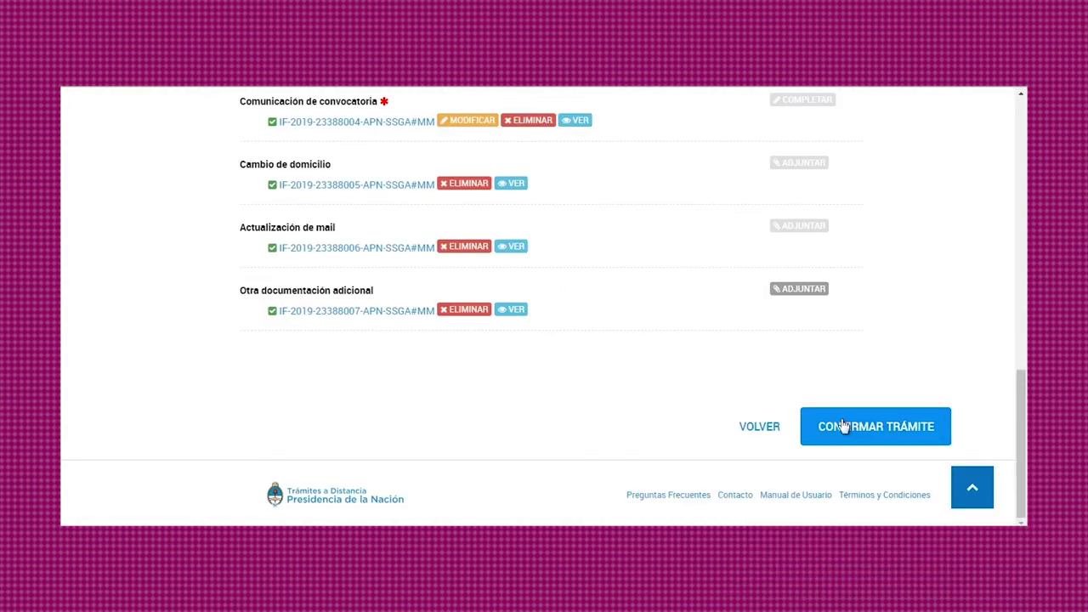
# - Confirm the trámite and review its assigned number, the mailbox note and the list of associated documentation
pyautogui.click(844, 427)
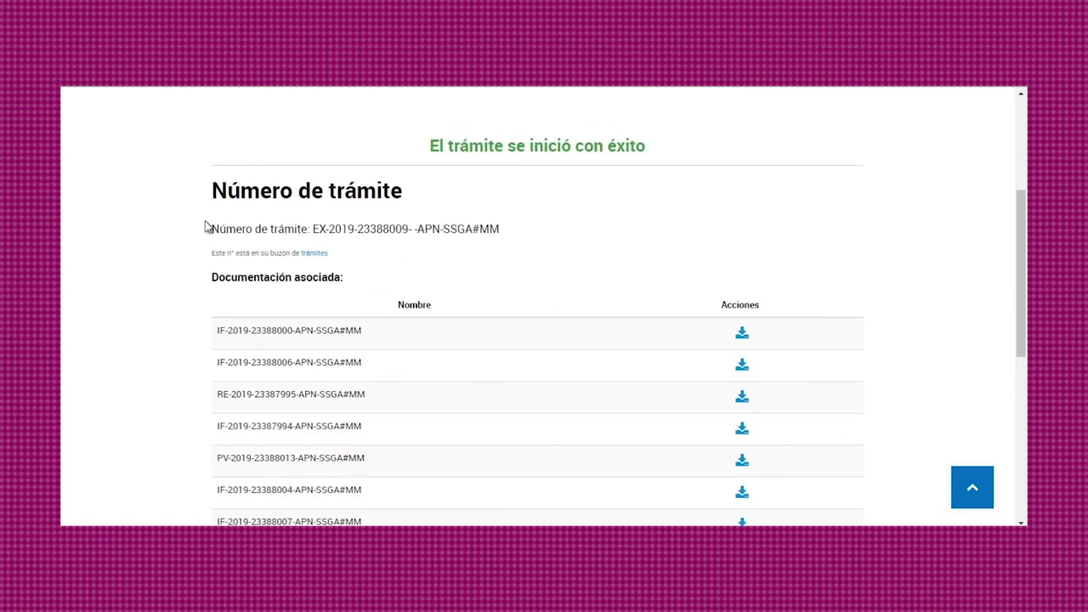
pyautogui.moveTo(210, 228); pyautogui.dragTo(498, 229)
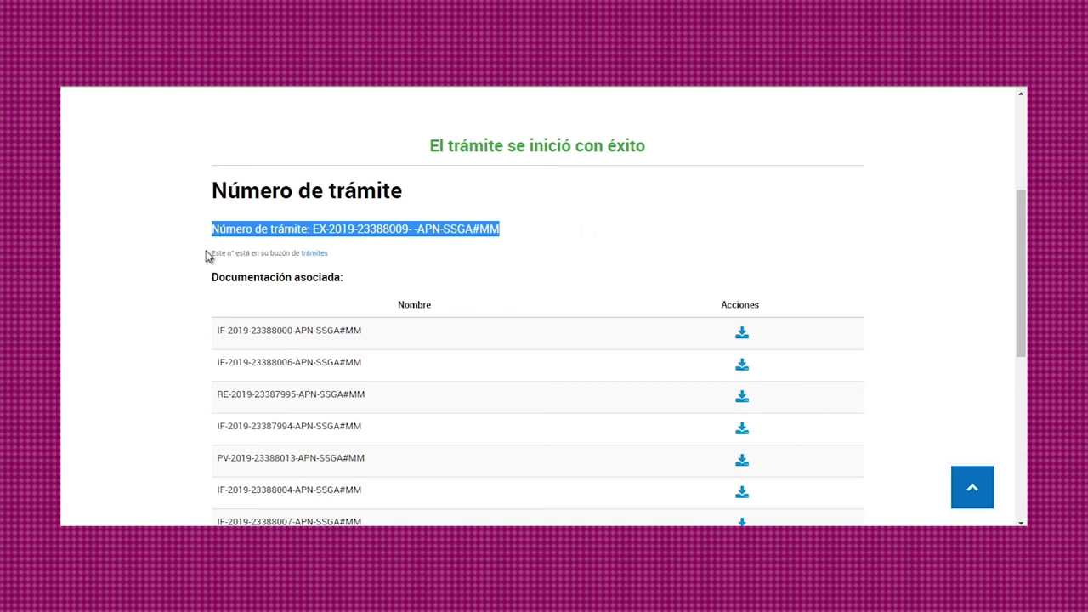
pyautogui.moveTo(210, 253); pyautogui.dragTo(360, 260)
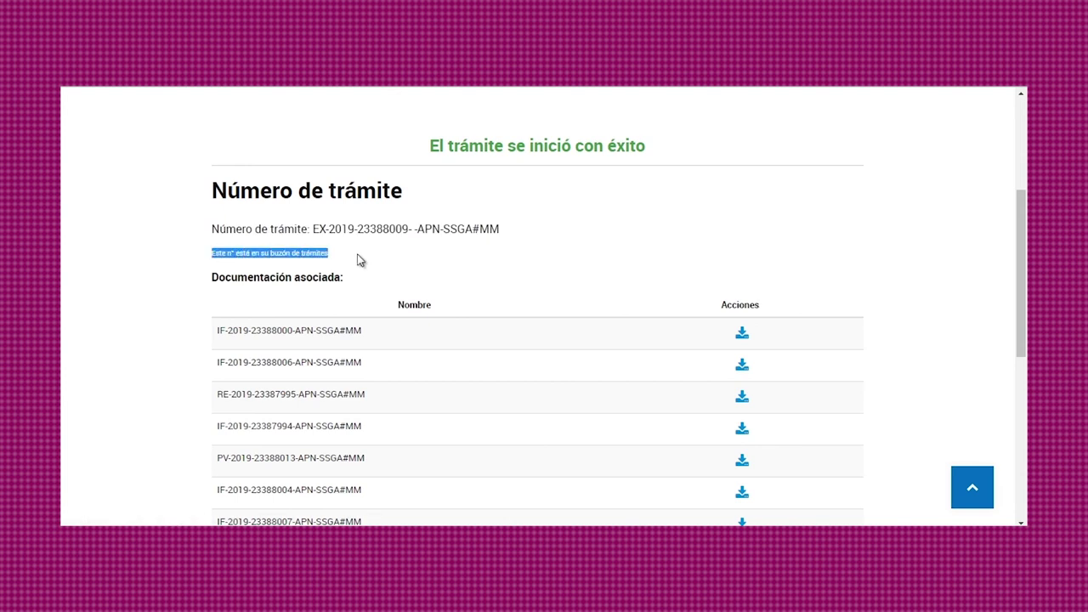
pyautogui.click(637, 278)
pyautogui.scroll(-5, 644, 277)
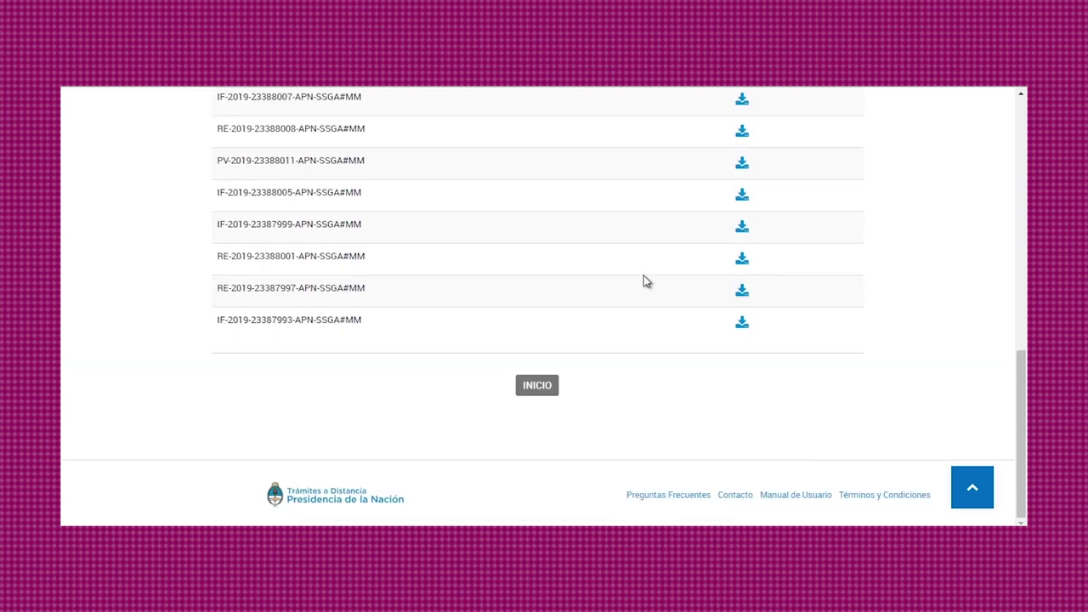